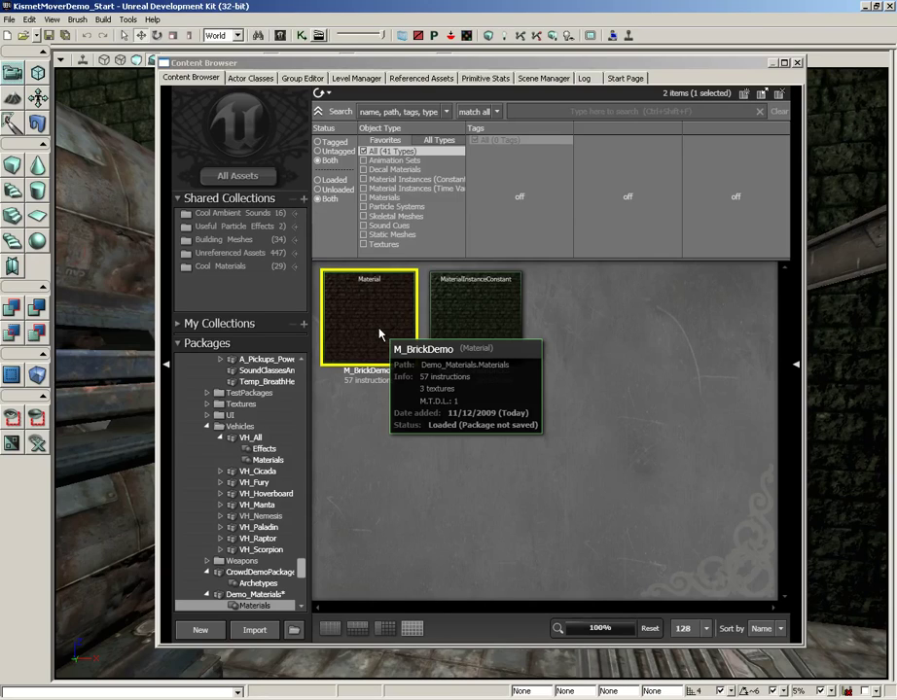
- Open the M_BrickDemo material for editing and review the options available for its Blend Mode
double_click(379, 333)
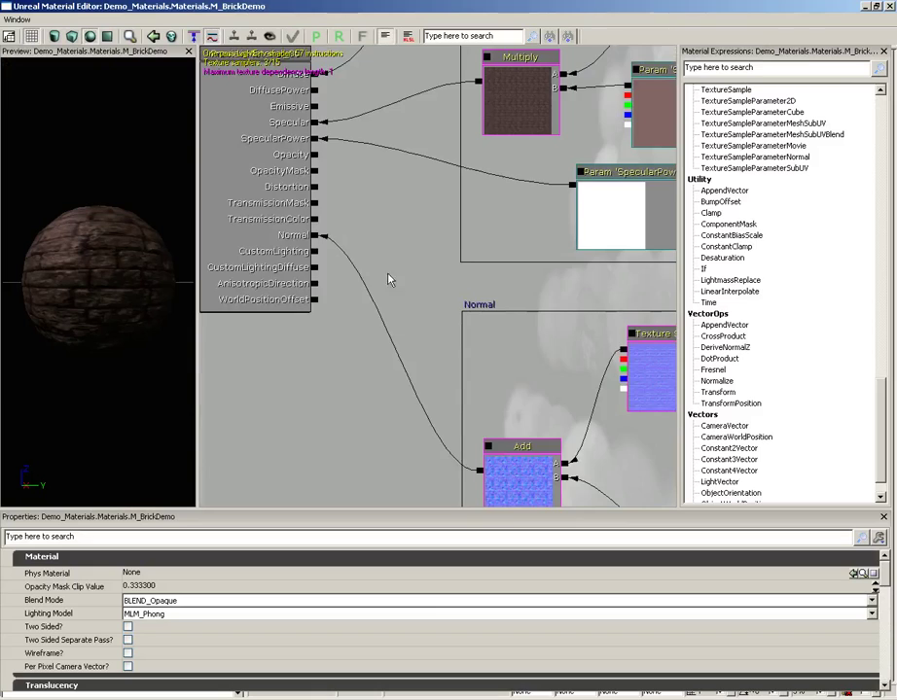
left_click_drag(386, 279, 476, 389)
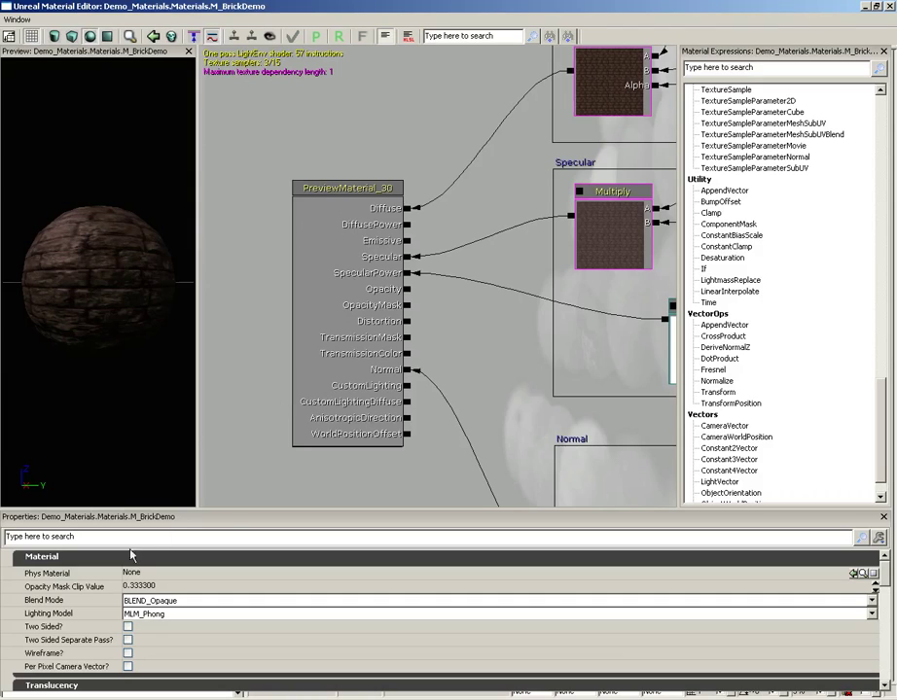
left_click(58, 604)
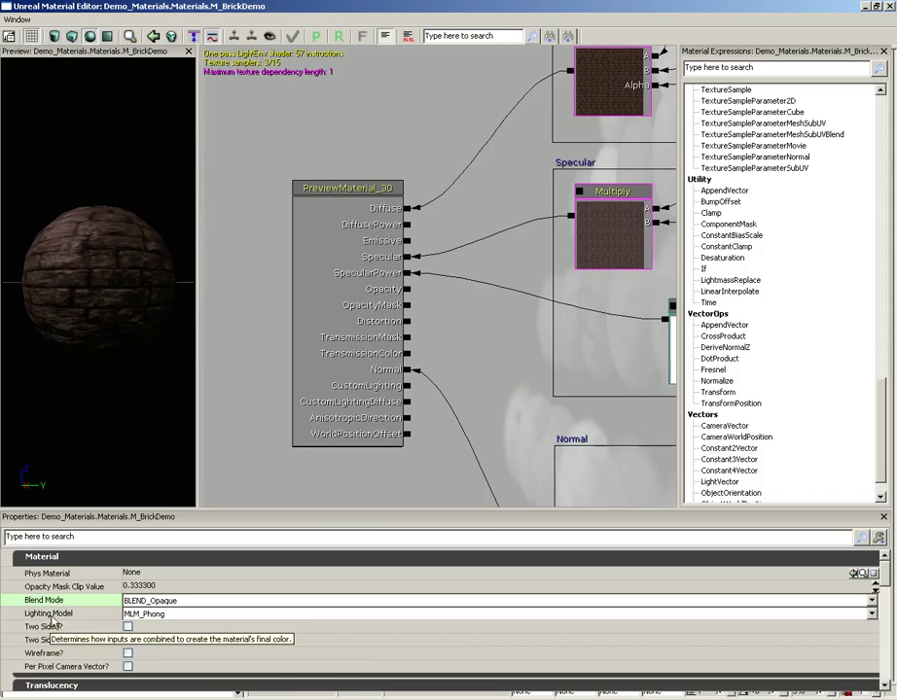
left_click(54, 615)
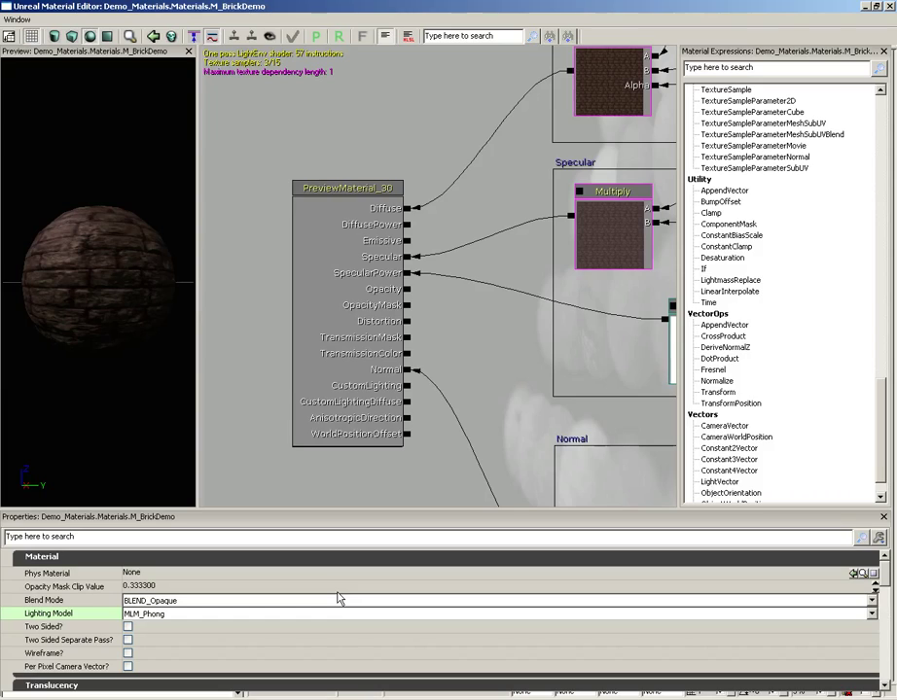
left_click(172, 602)
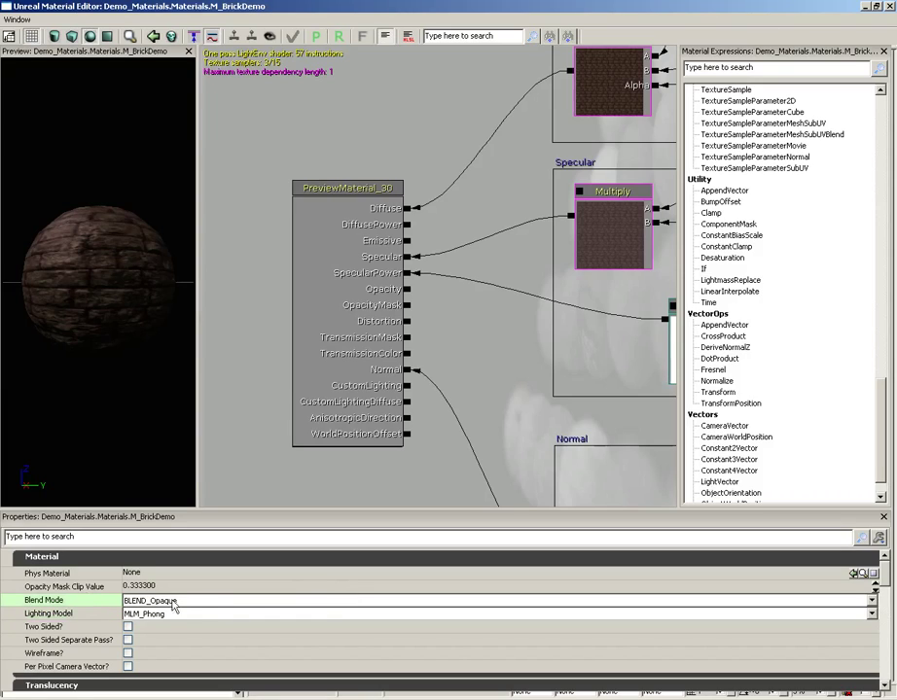
left_click(205, 602)
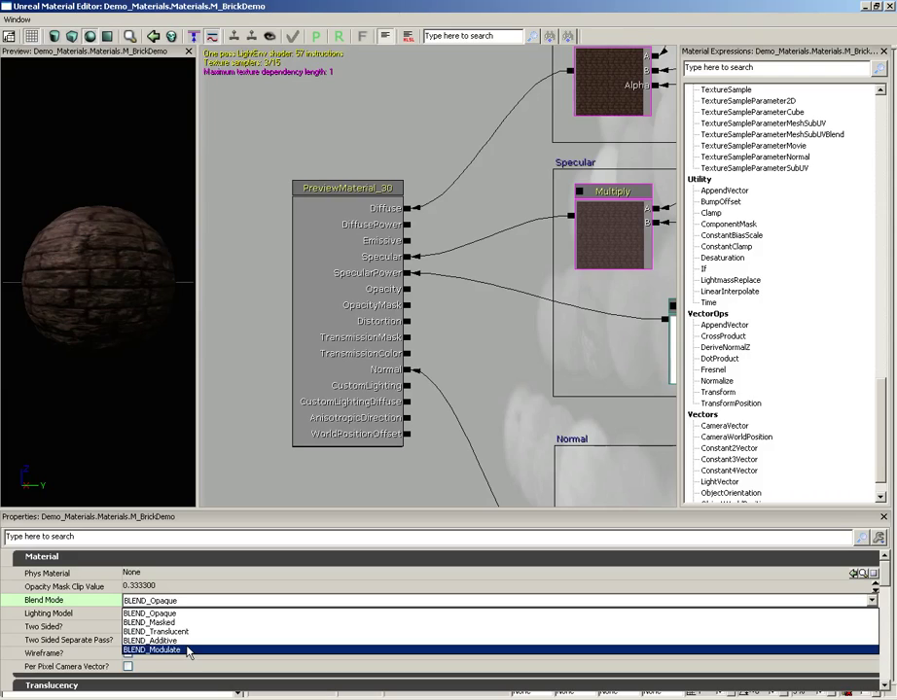
left_click(94, 619)
- Set the material's Lighting Model to MLM_Unlit and inspect the preview sphere
left_click(148, 614)
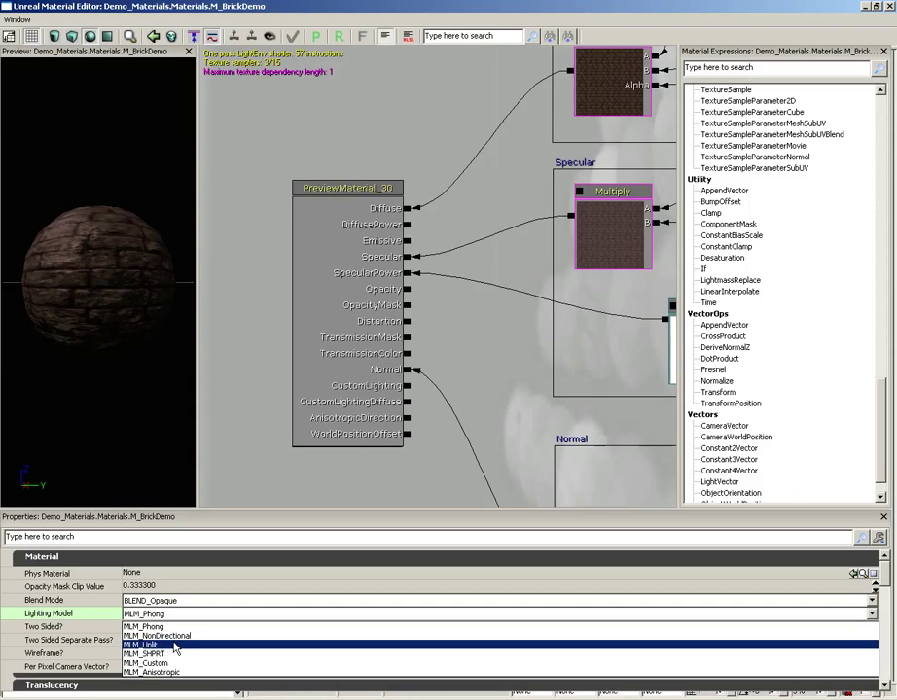
left_click(175, 646)
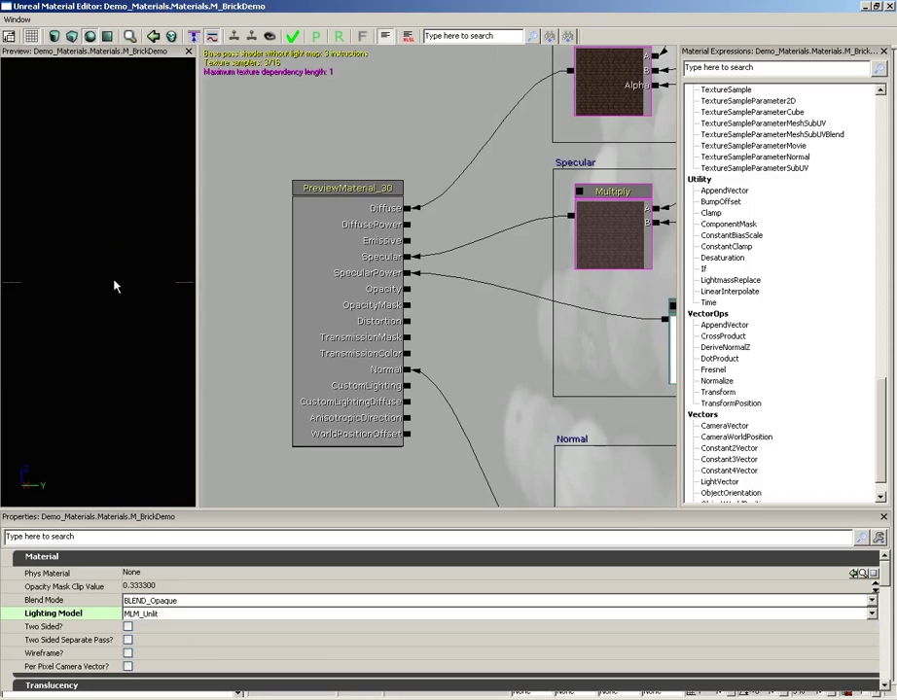
left_click_drag(113, 283, 2, 363)
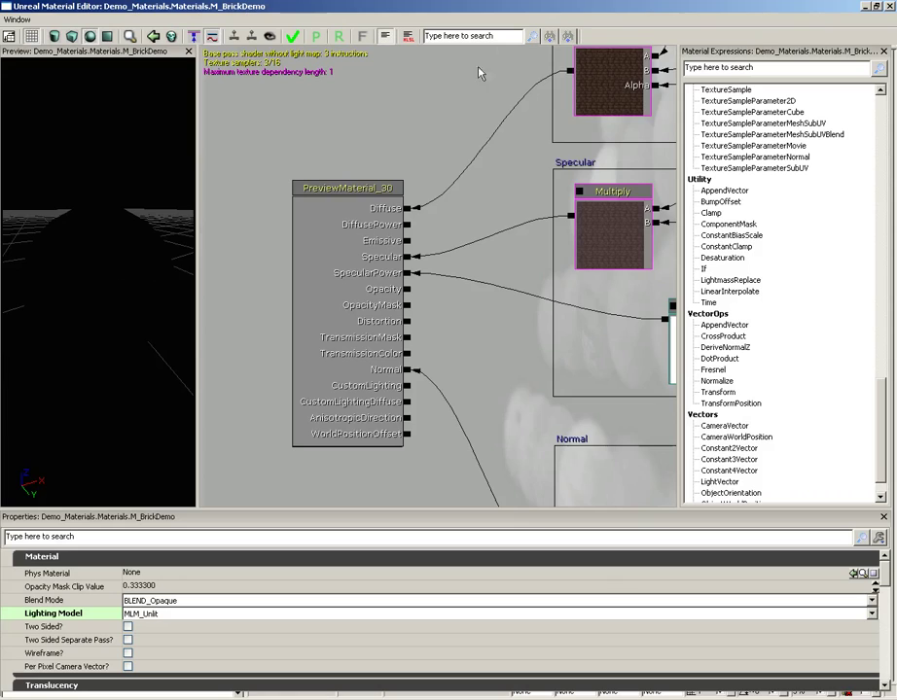
- Connect the Lerp output to the material's Emissive input, check the preview sphere, and break that connection
left_click_drag(522, 170, 474, 210)
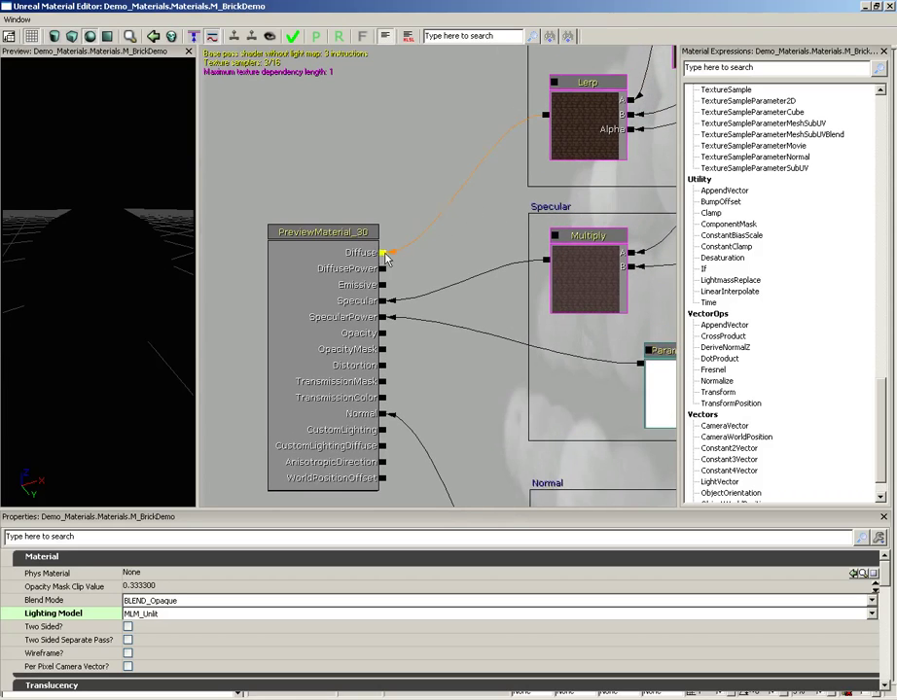
left_click_drag(546, 117, 387, 284)
left_click_drag(123, 265, 100, 315)
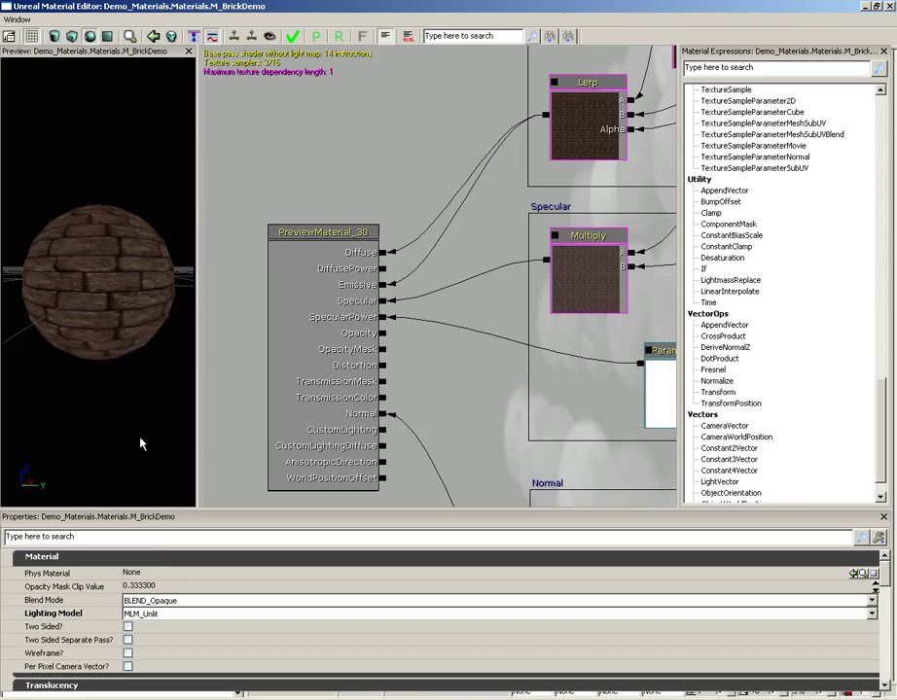
left_click(382, 284, "alt")
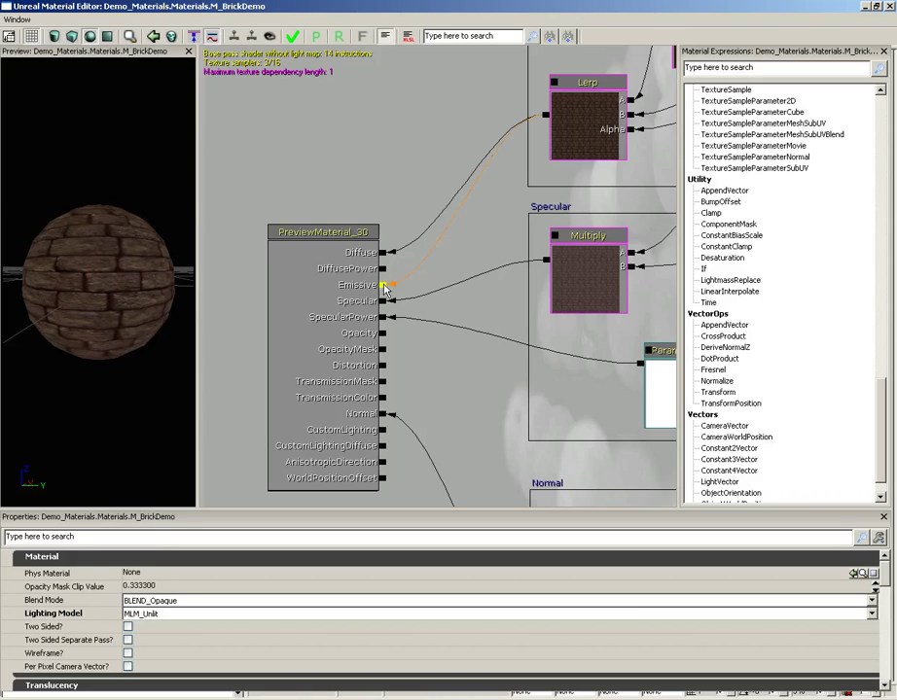
- Try the MLM_Anisotropic Lighting Model on the preview sphere, and set the Lighting Model back to MLM_Phong
left_click(165, 614)
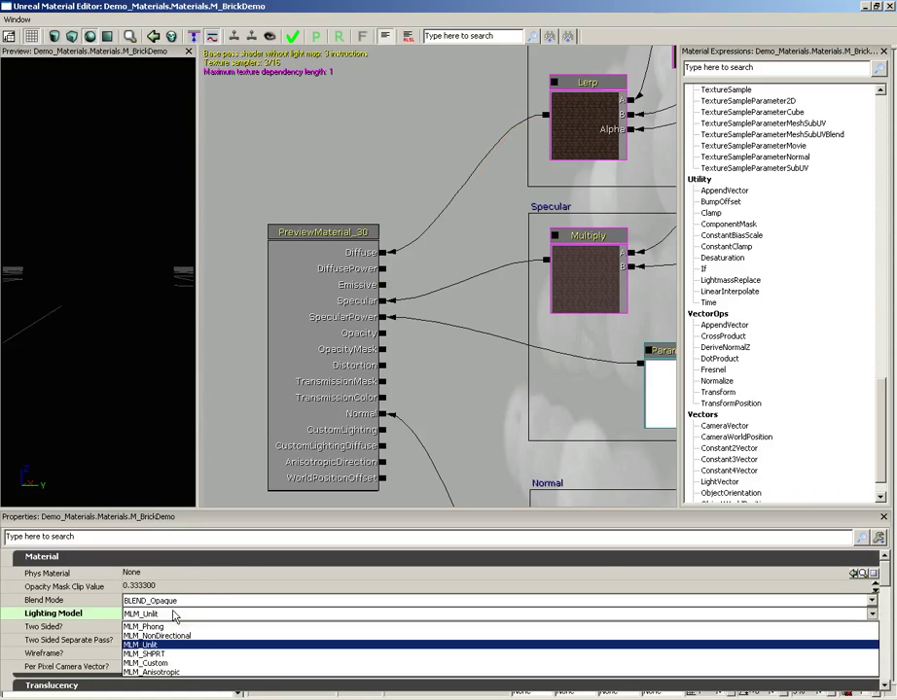
left_click(181, 674)
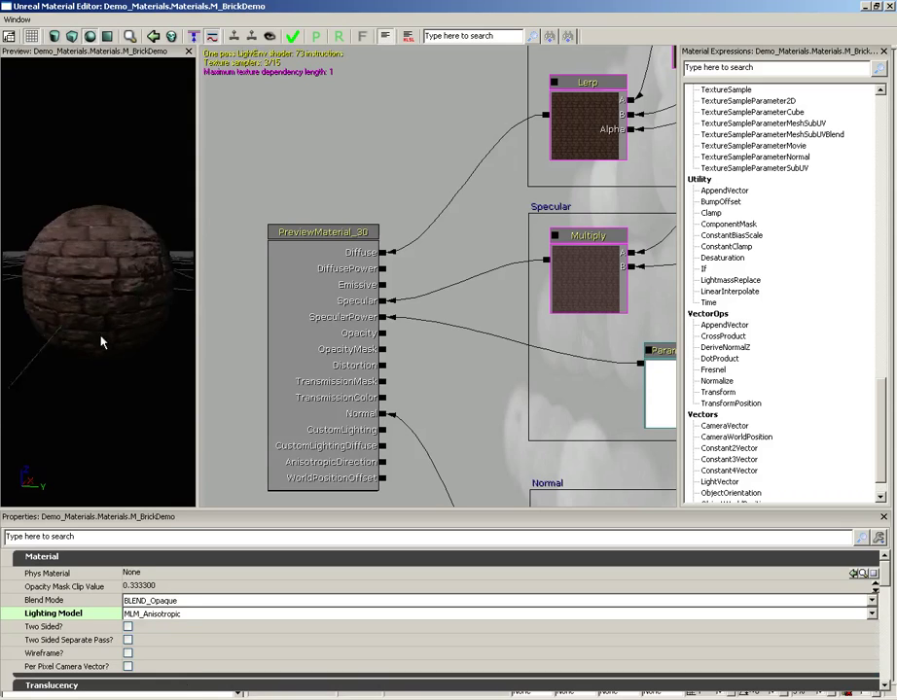
left_click_drag(37, 424, 105, 311)
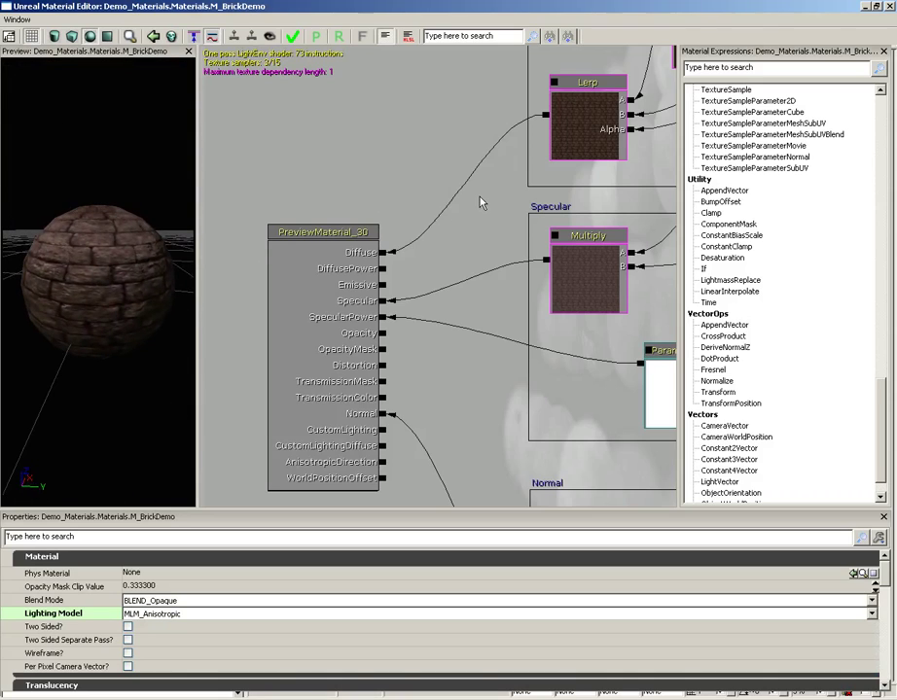
left_click(171, 614)
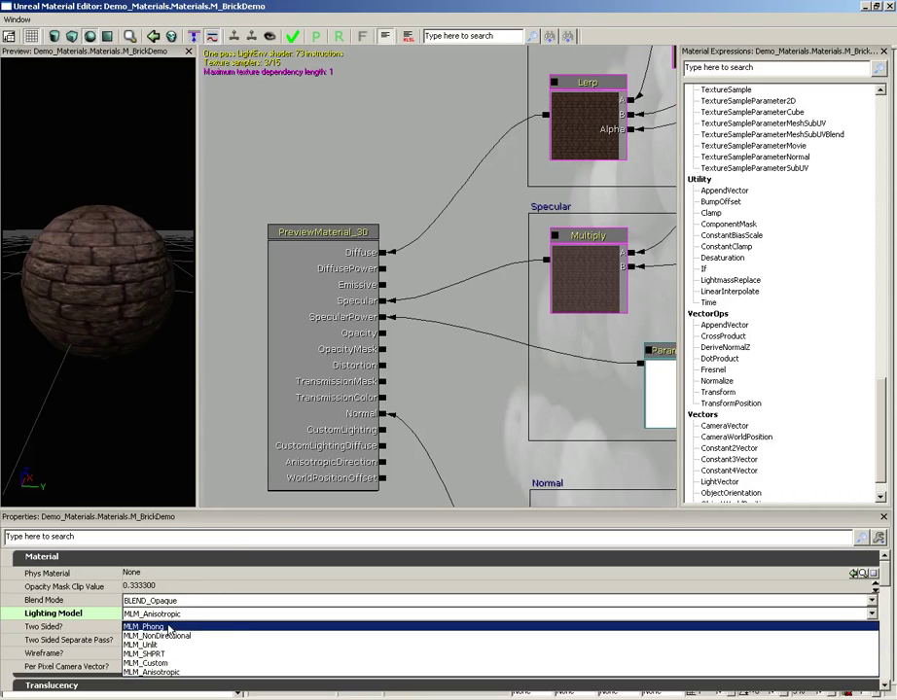
left_click(244, 627)
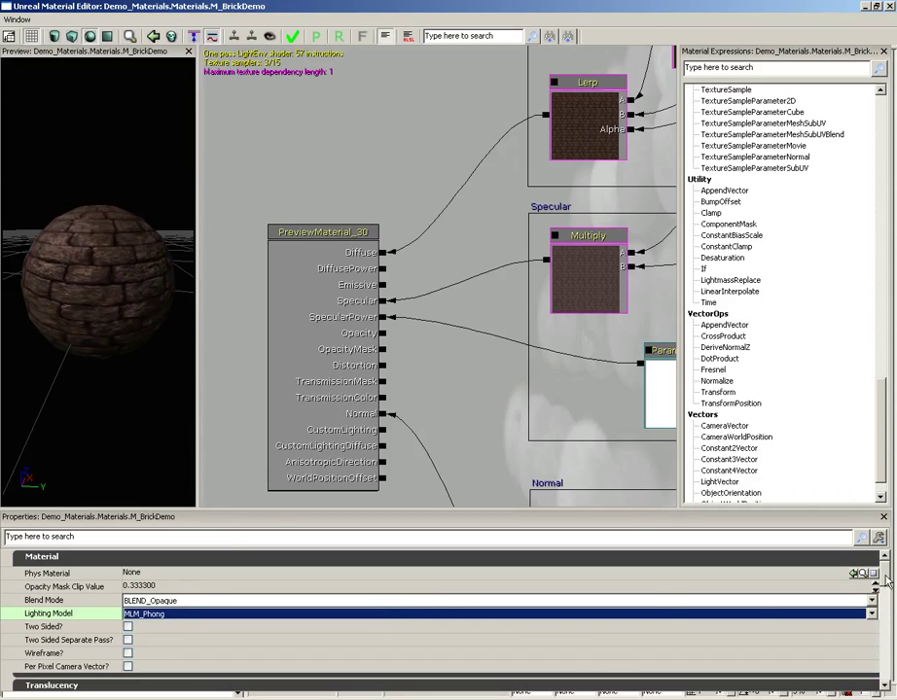
- Examine the material's Usage flags, from Used As Light Function through Used With Spline Meshes
left_click_drag(885, 582, 887, 627)
mouse_move(36, 607)
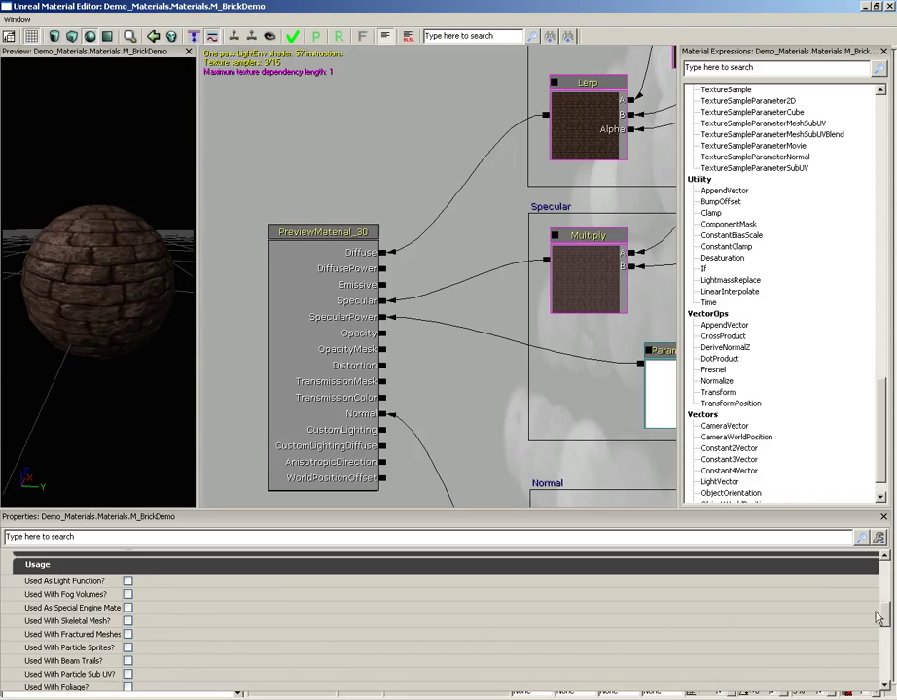
left_click_drag(885, 619, 888, 622)
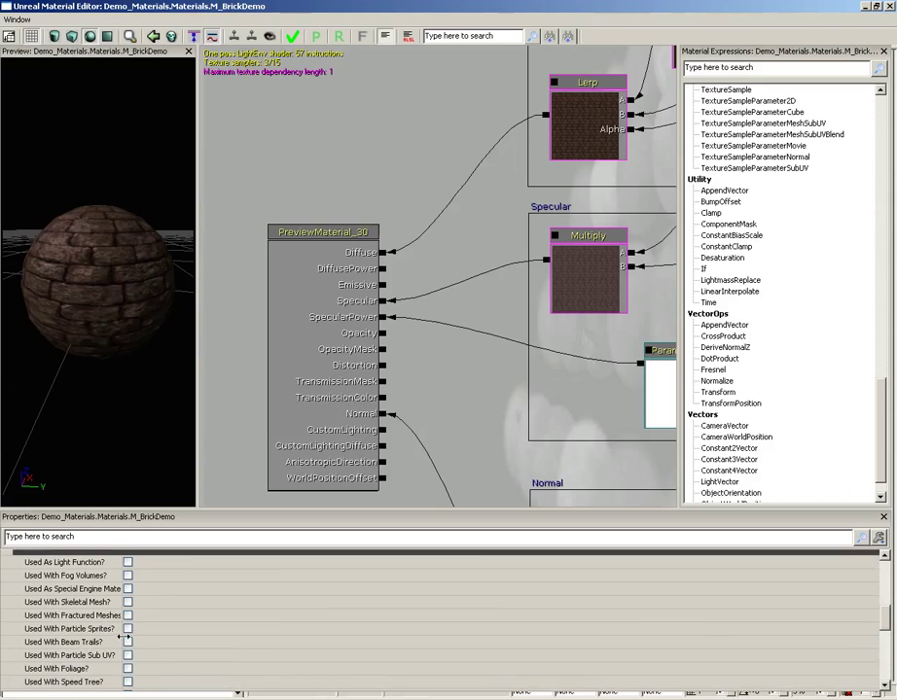
left_click_drag(885, 618, 888, 656)
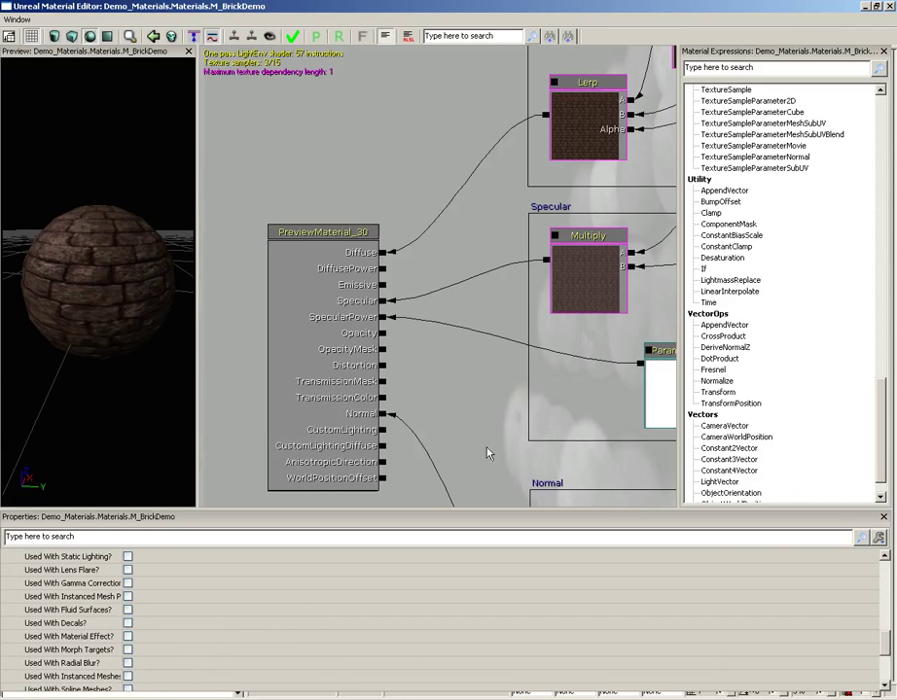
left_click_drag(886, 644, 886, 569)
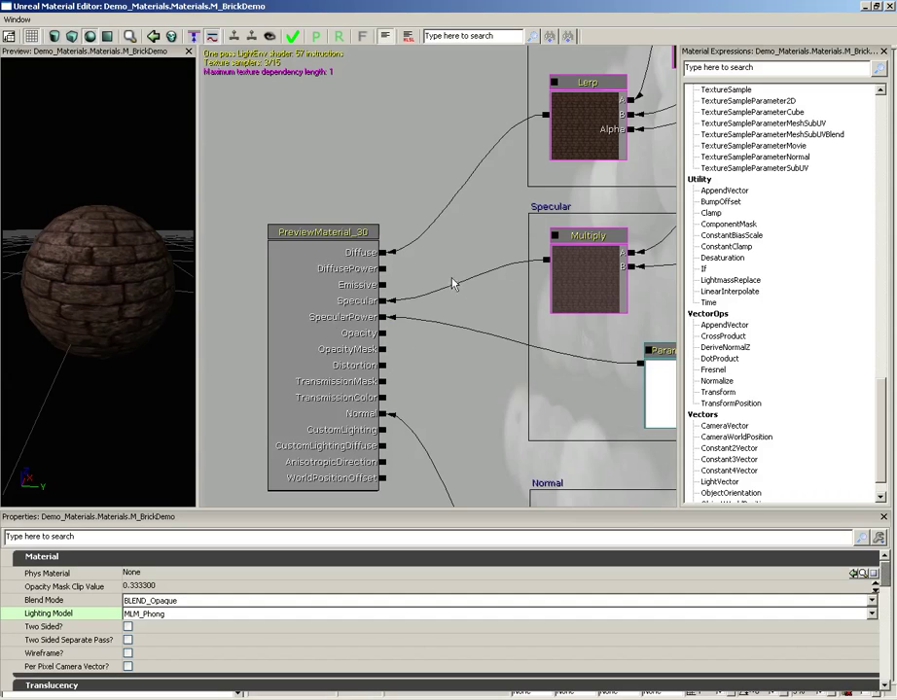
- Add a Constant expression with R set to 1 and connect it to the material's DiffusePower input
left_click_drag(416, 263, 403, 212)
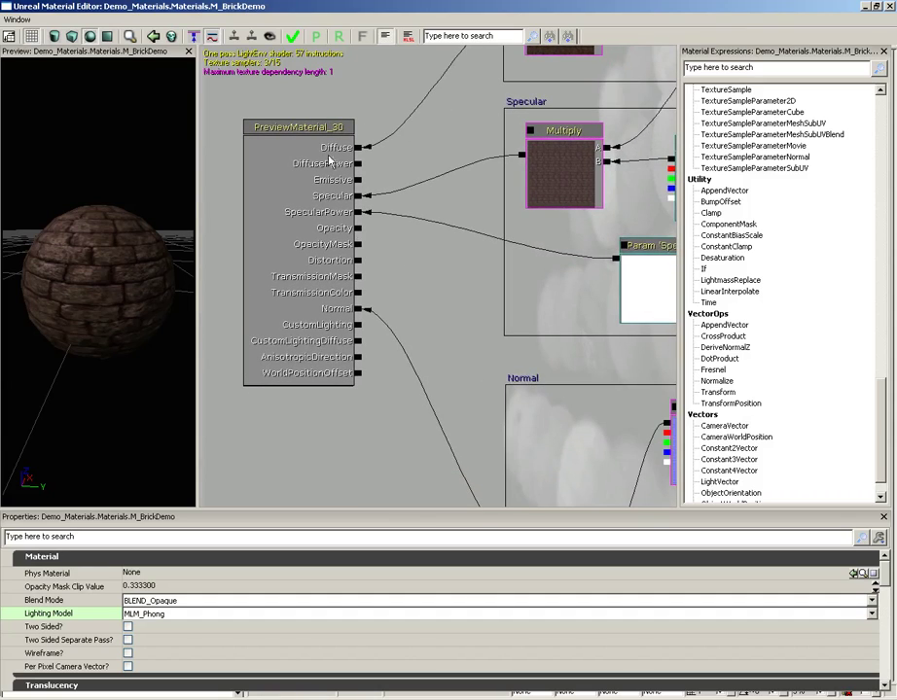
left_click_drag(135, 319, 111, 301)
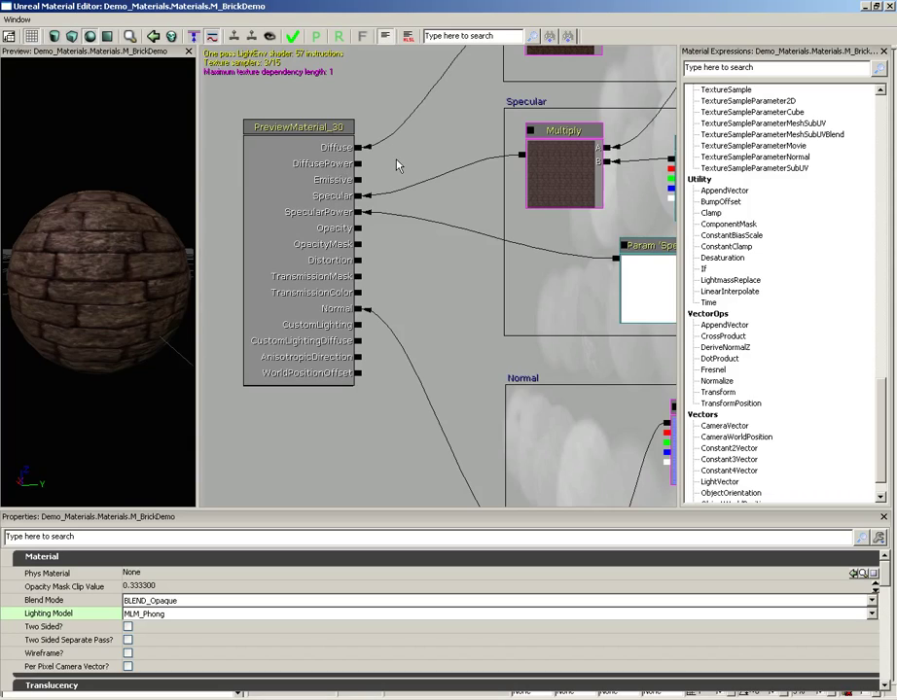
left_click(424, 148)
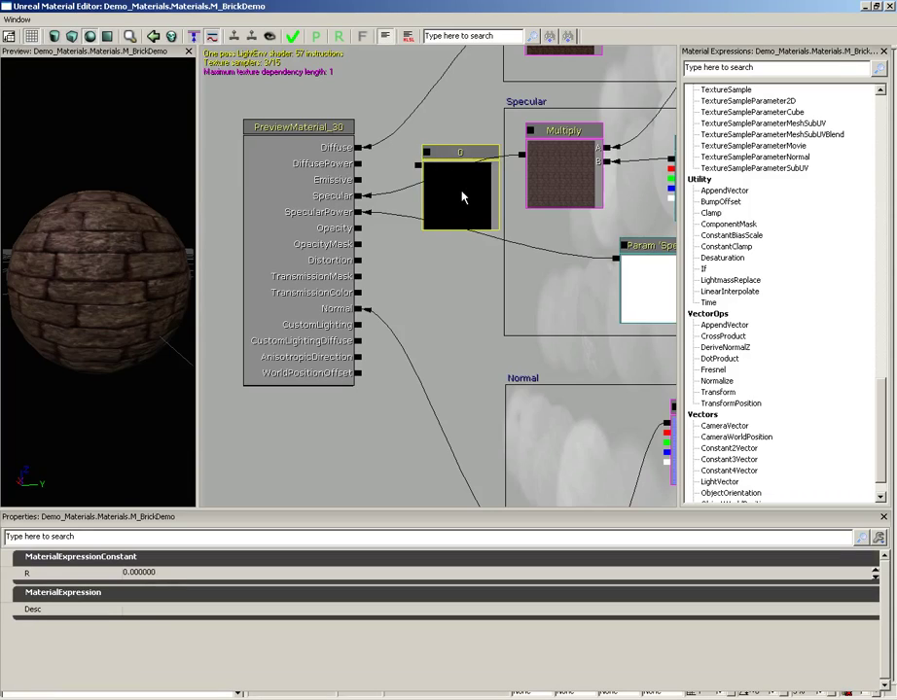
left_click(148, 570)
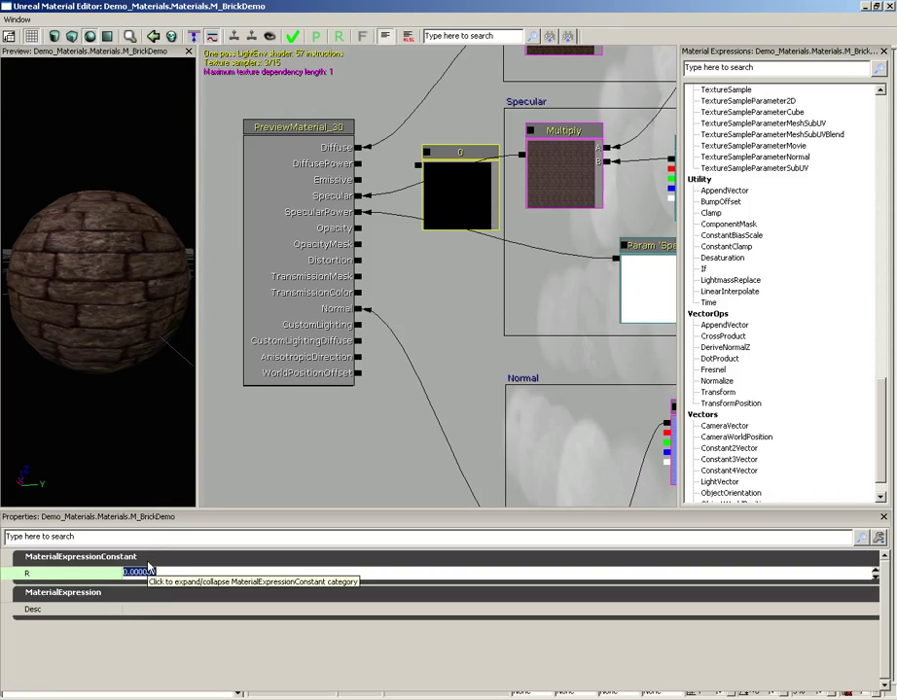
type("1")
key("Return")
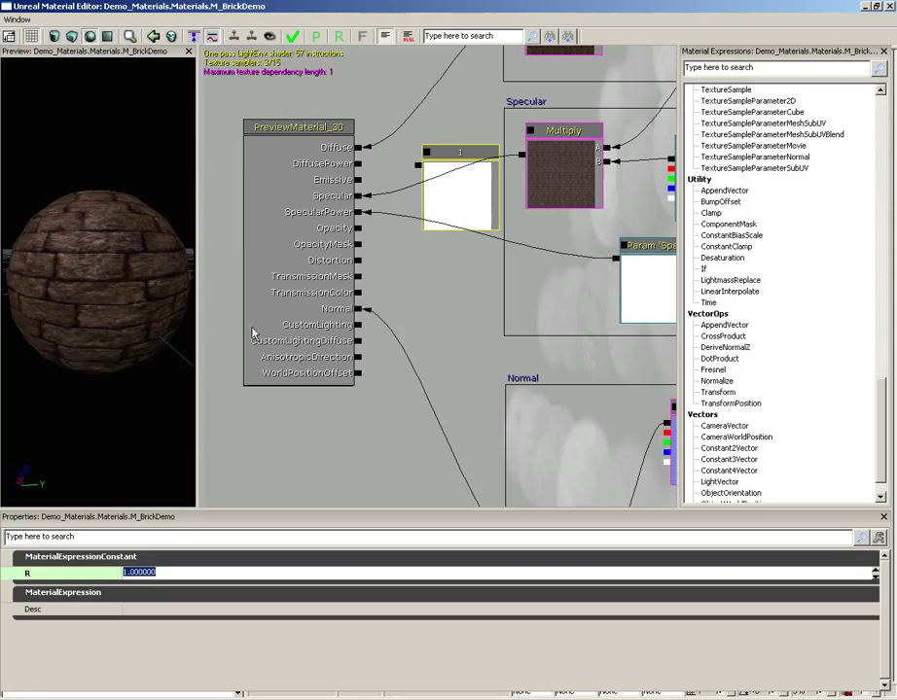
left_click_drag(418, 166, 358, 164)
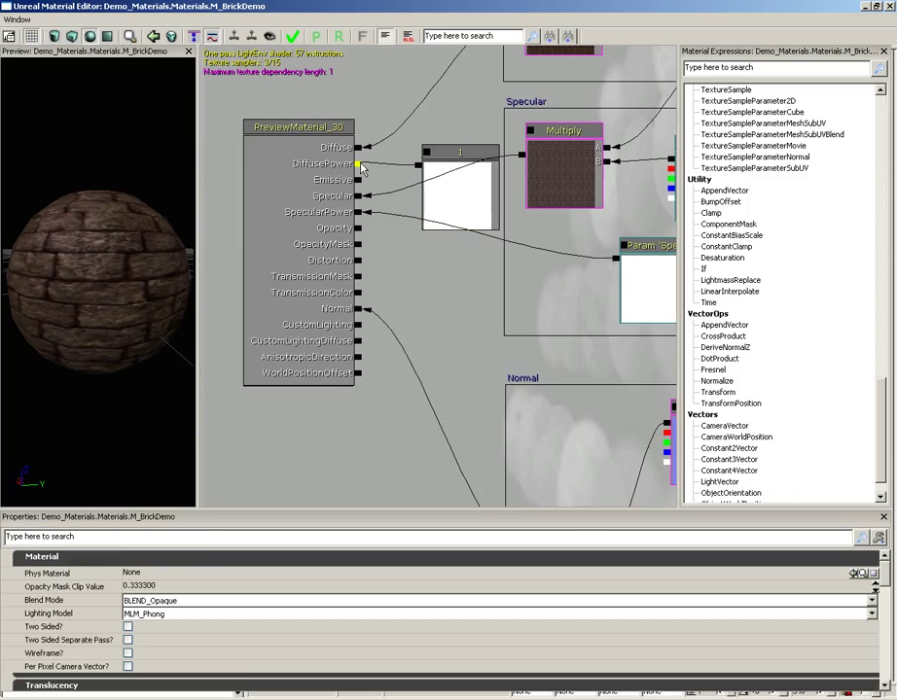
left_click_drag(81, 292, 104, 276)
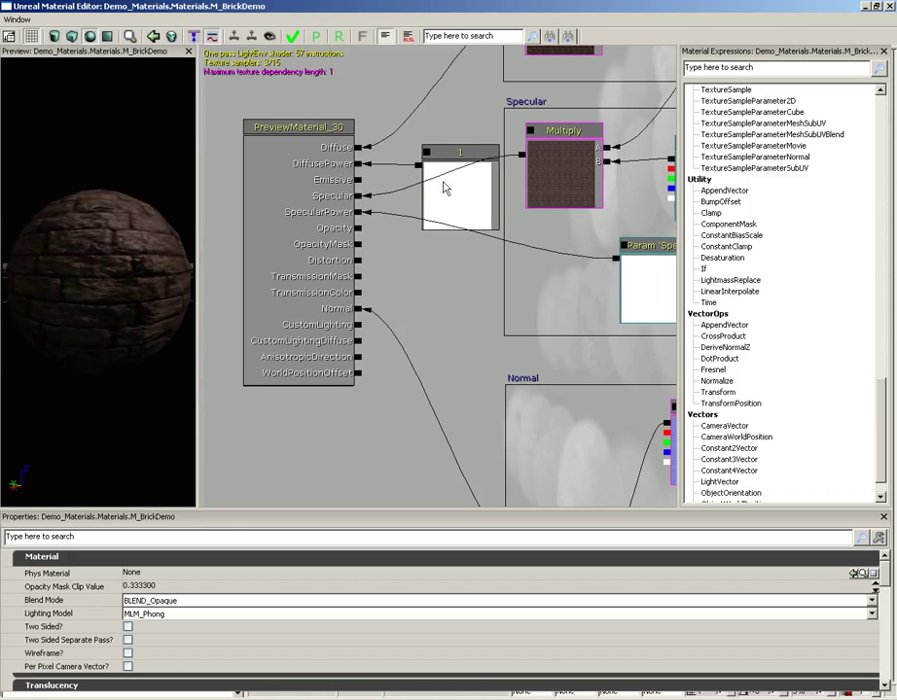
- Set the R value of the Constant feeding DiffusePower to 10 and inspect the preview sphere's shading
left_click(469, 220)
left_click(146, 572)
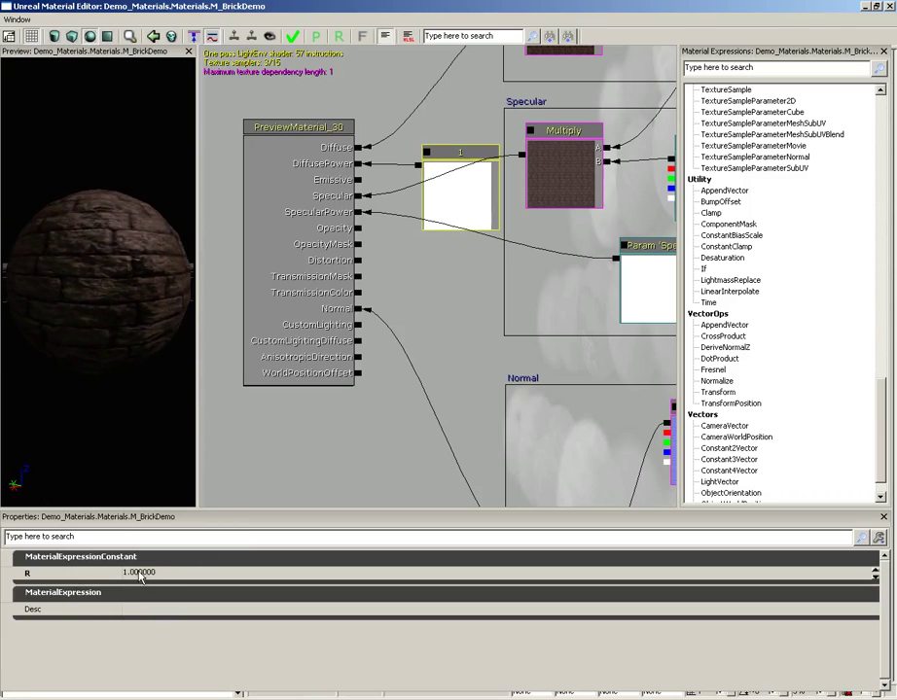
type("1")
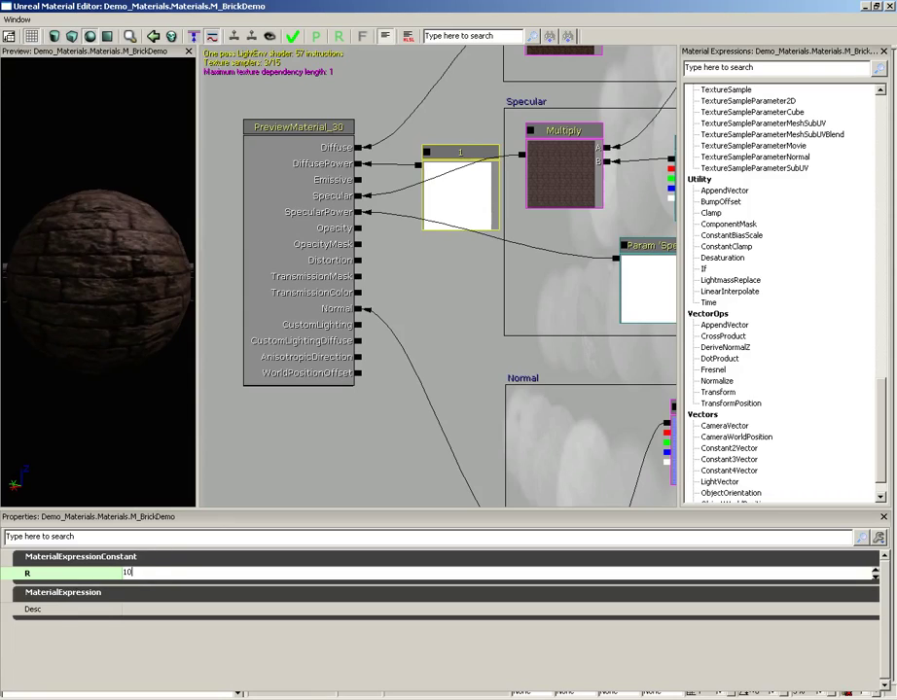
type("0")
key("Return")
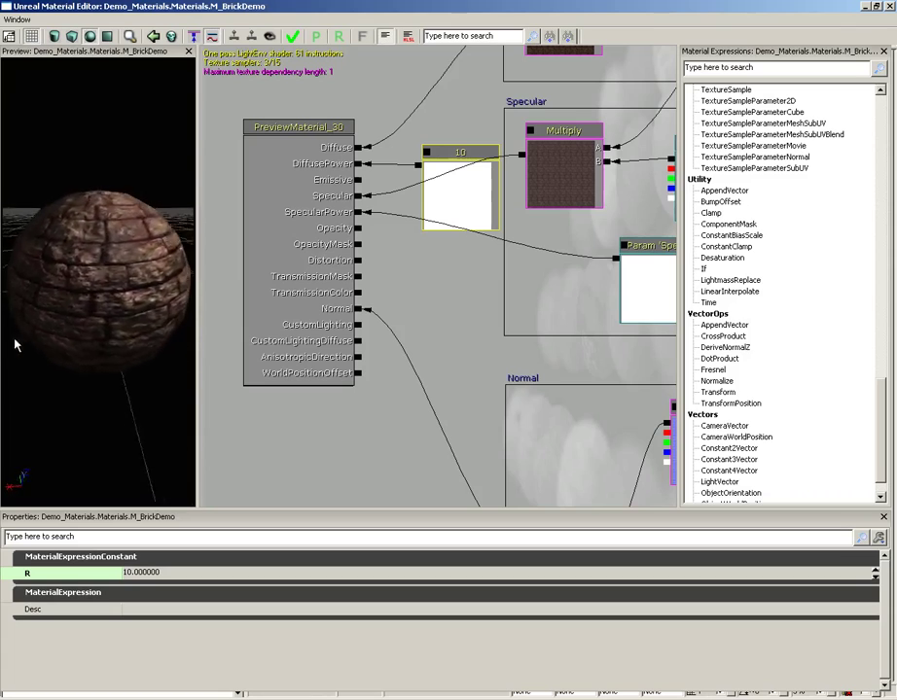
left_click_drag(14, 342, 20, 276)
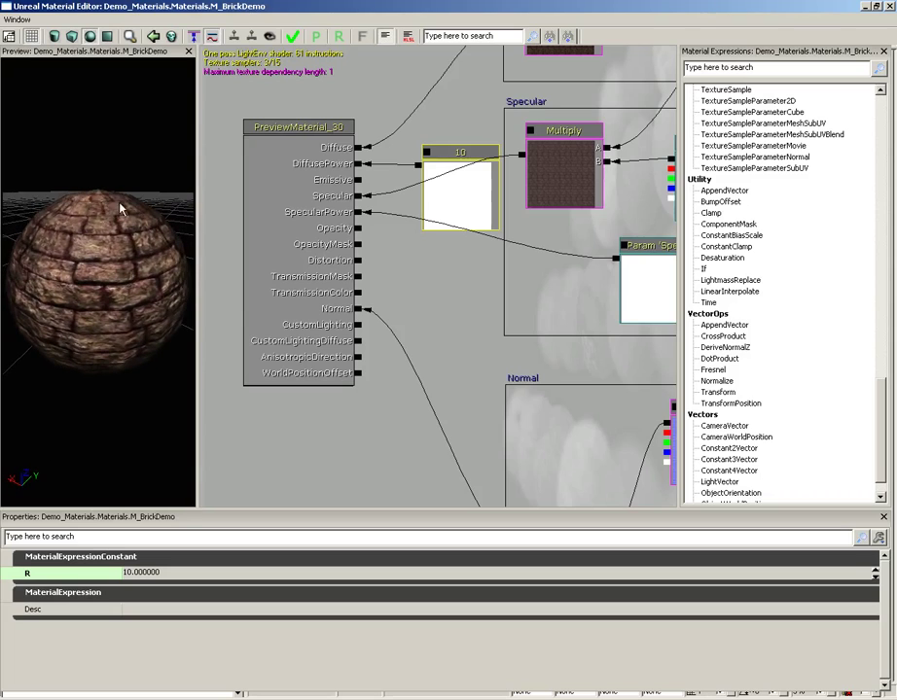
left_click_drag(132, 295, 175, 243)
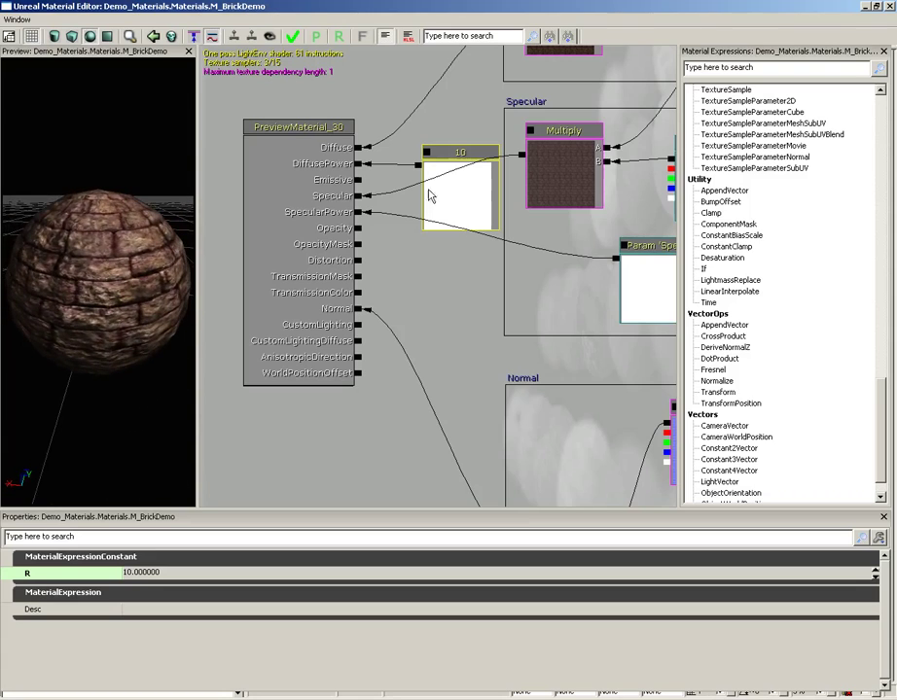
- Set the R value of the DiffusePower Constant back to 1
left_click(161, 573)
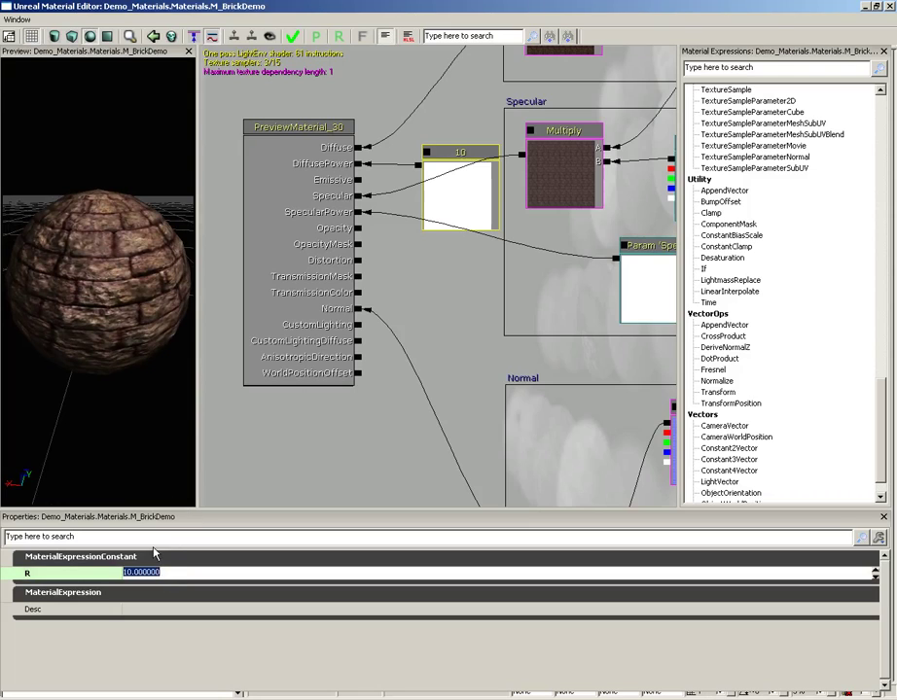
type("5")
key("BackSpace")
type("1")
key("Return")
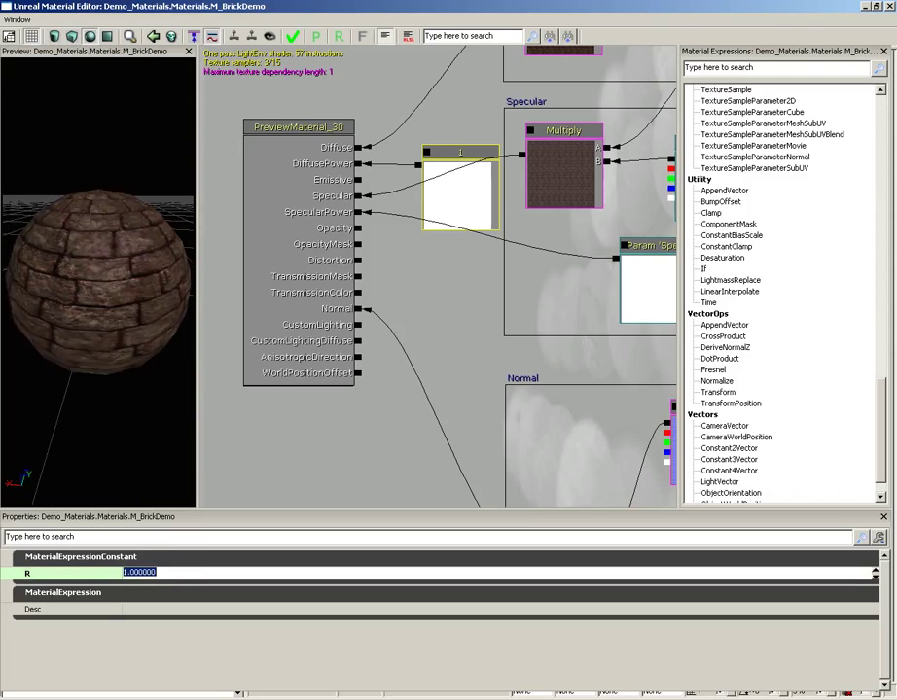
- Break the connection between the Constant expression and the material's DiffusePower input
left_click_drag(141, 328, 258, 260)
left_click(473, 204)
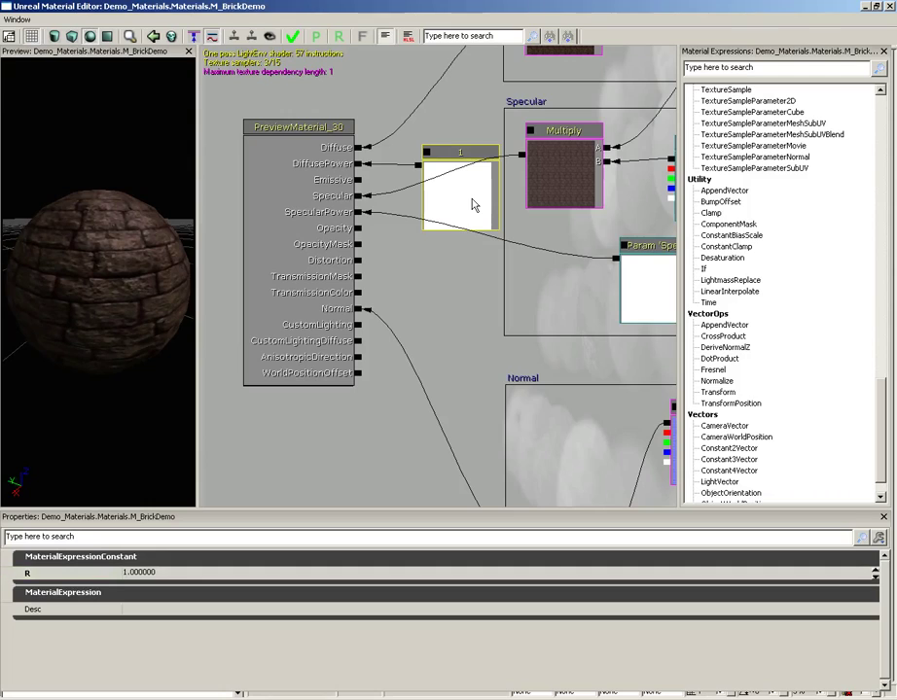
left_click(418, 170)
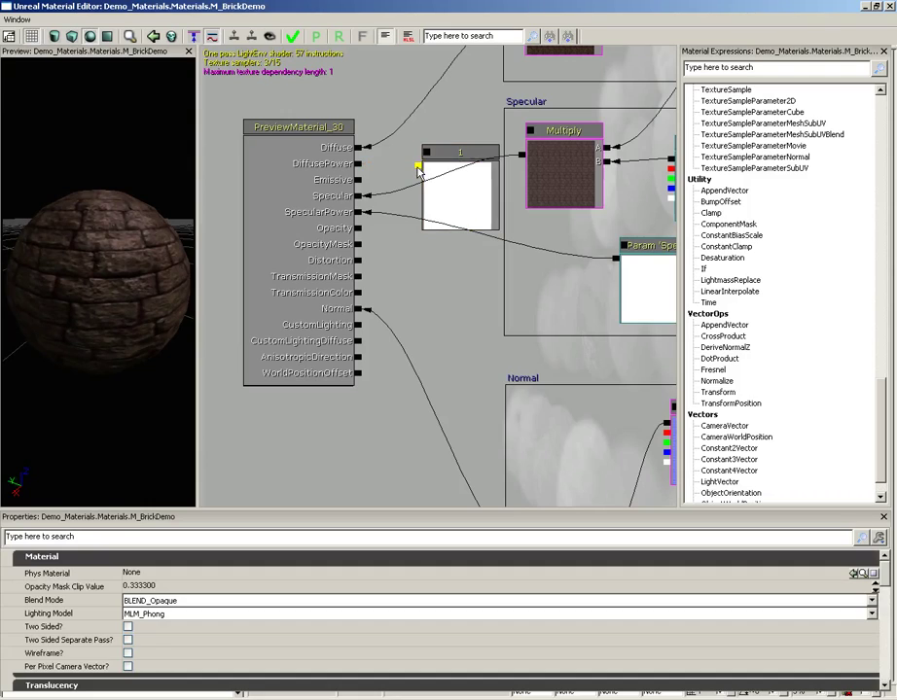
left_click_drag(418, 170, 360, 183)
left_click_drag(360, 183, 360, 197)
- Set the SpecularColor parameter's default value to white (255, 255, 255) and inspect the highlights on the preview sphere
left_click_drag(426, 250, 280, 314)
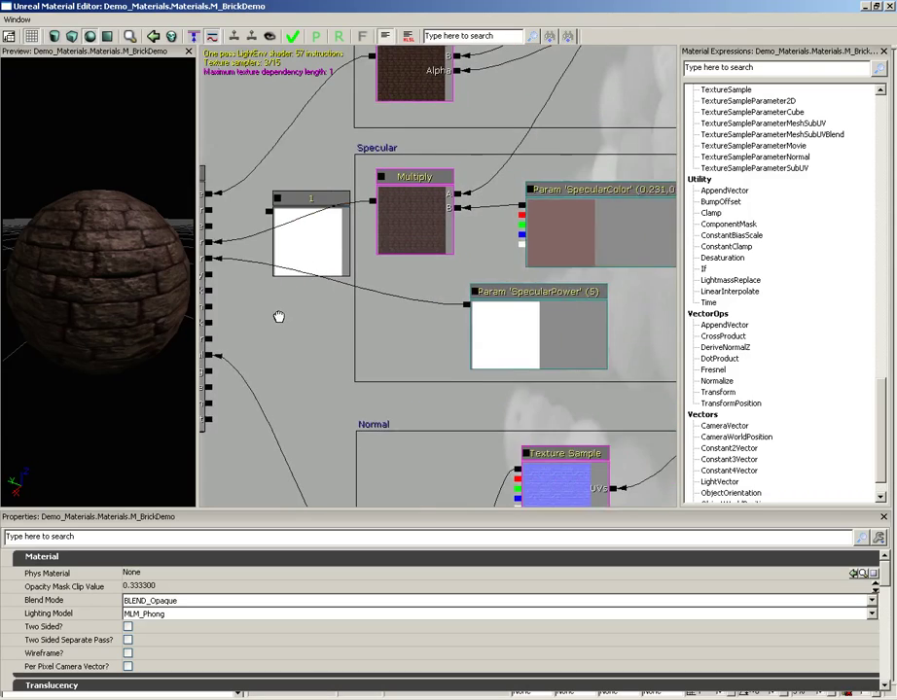
left_click(341, 253)
left_click(578, 246)
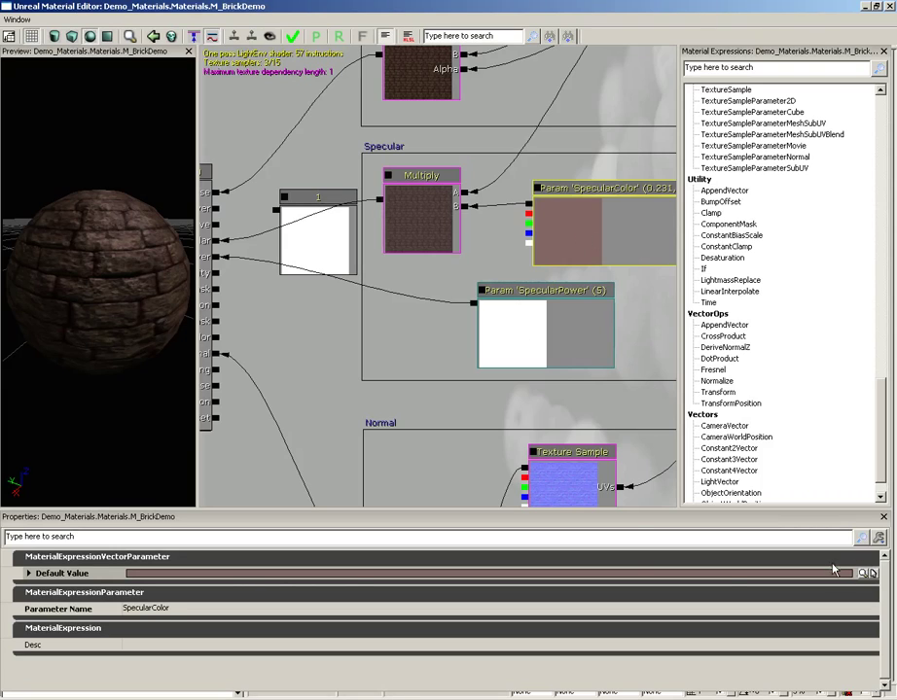
left_click(244, 574)
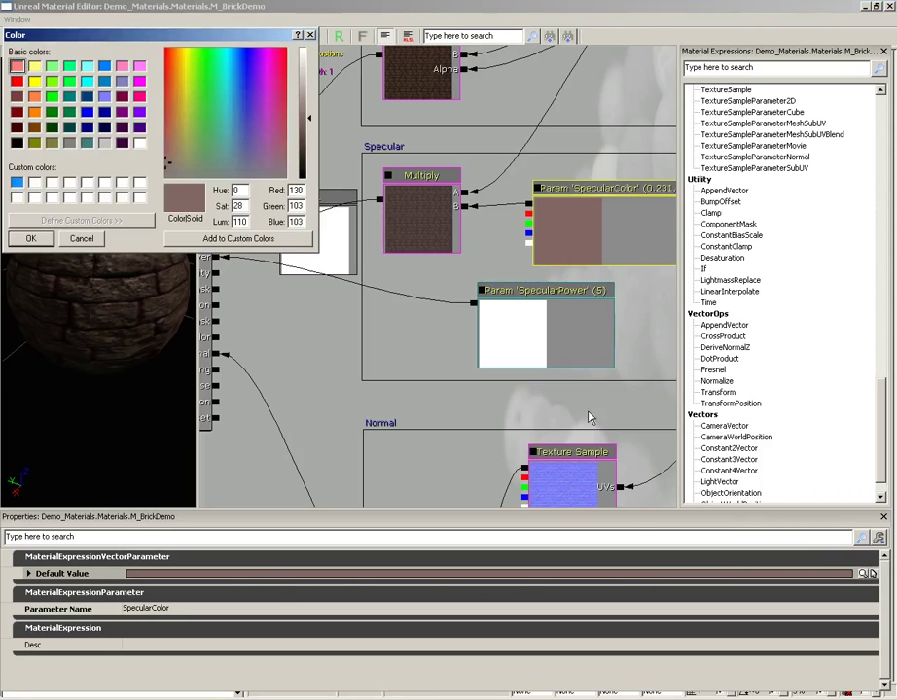
left_click(139, 143)
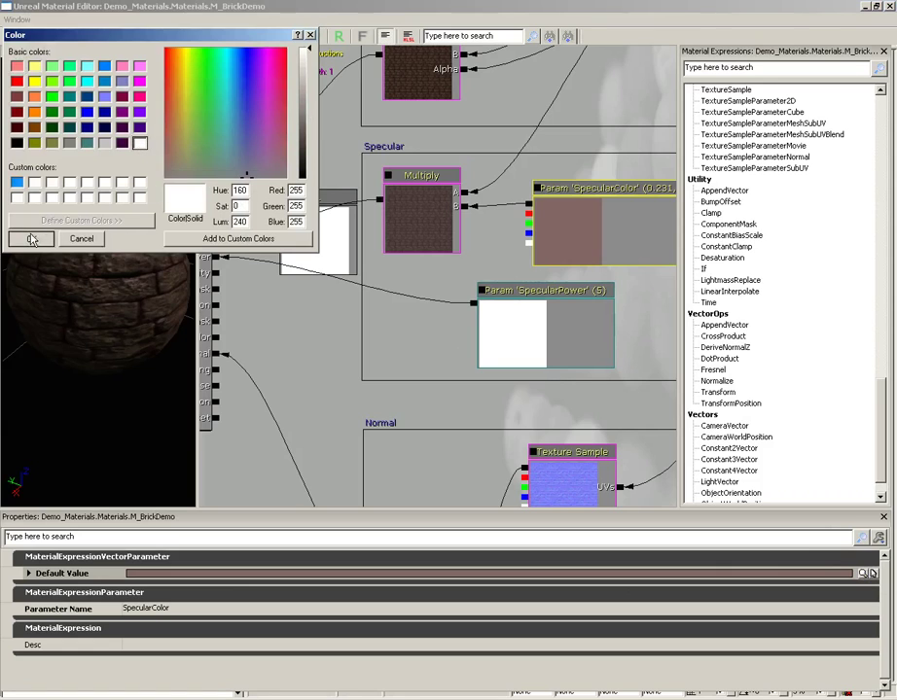
left_click(31, 238)
left_click_drag(126, 306, 98, 209)
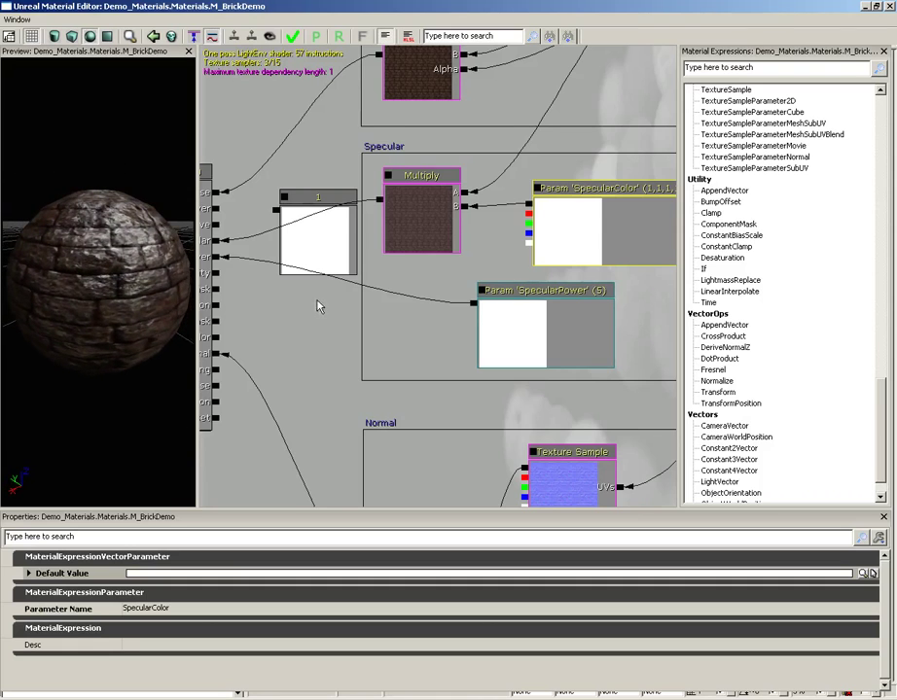
- Set the SpecularPower parameter's default value to 1 and inspect the specular highlight on the preview sphere
left_click_drag(318, 304, 401, 284)
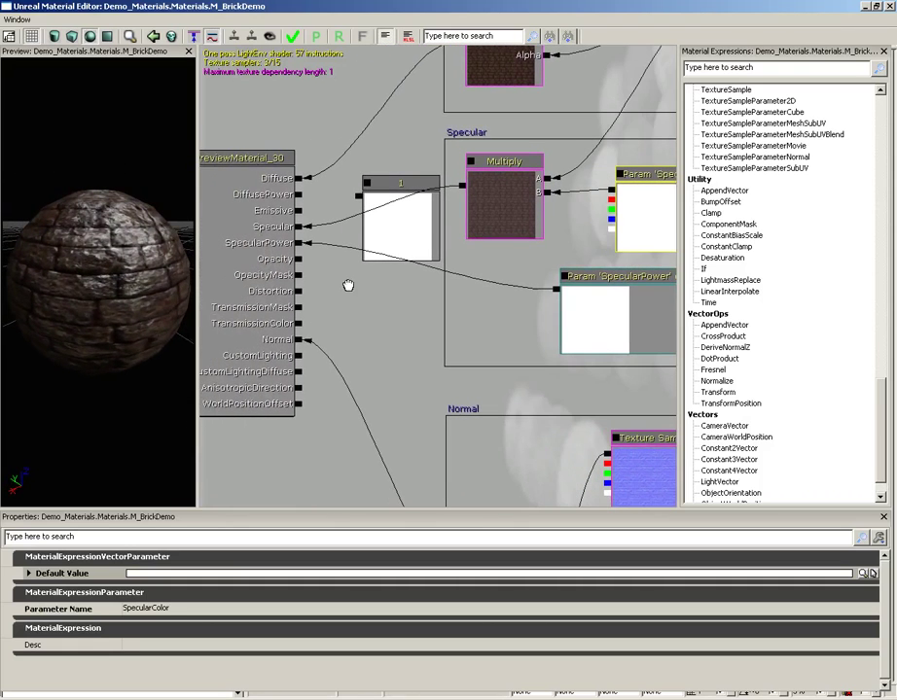
left_click(617, 324)
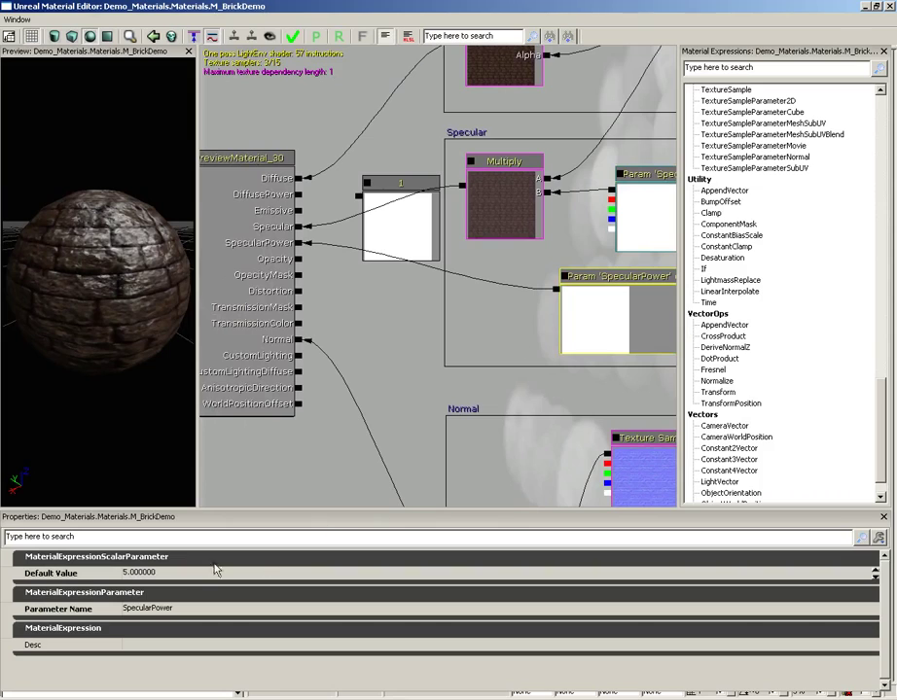
left_click(161, 573)
left_click(156, 400)
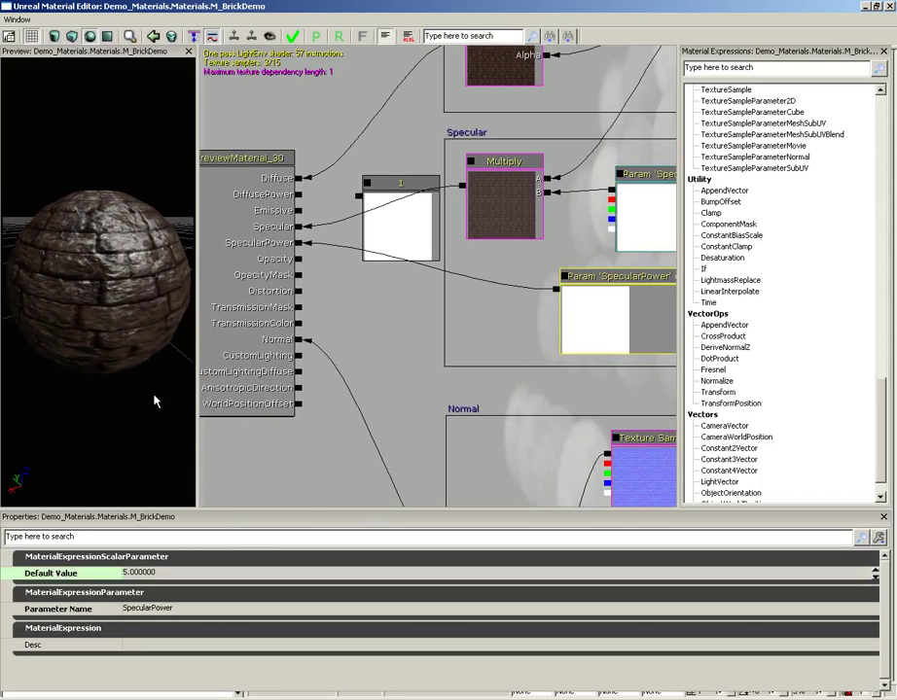
left_click(155, 572)
type("1")
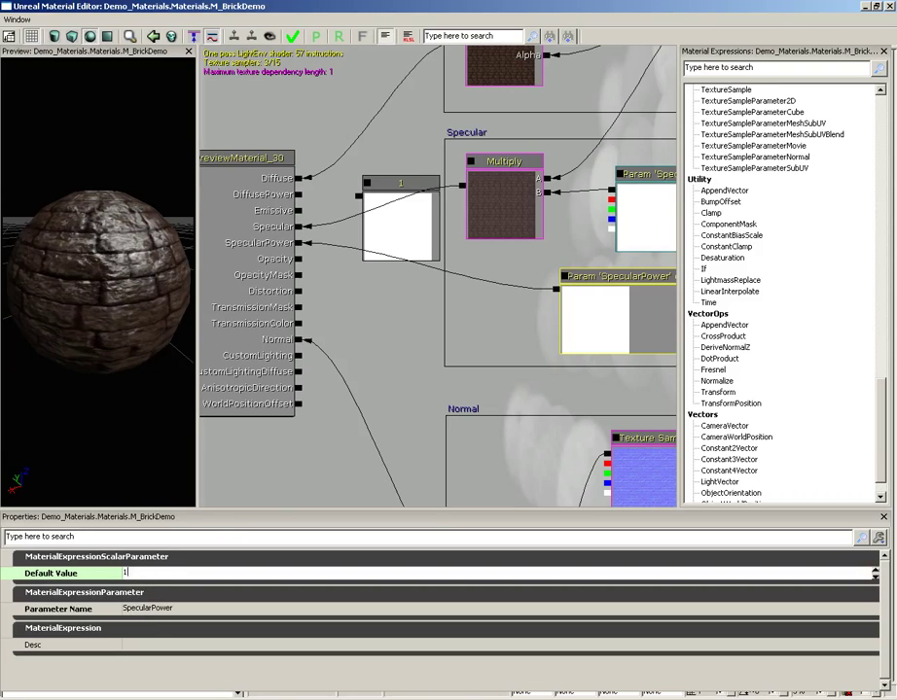
key("Return")
left_click_drag(59, 234, 44, 205)
- Set the SpecularPower parameter's default value to 10 and check the highlight on the preview sphere
left_click(200, 573)
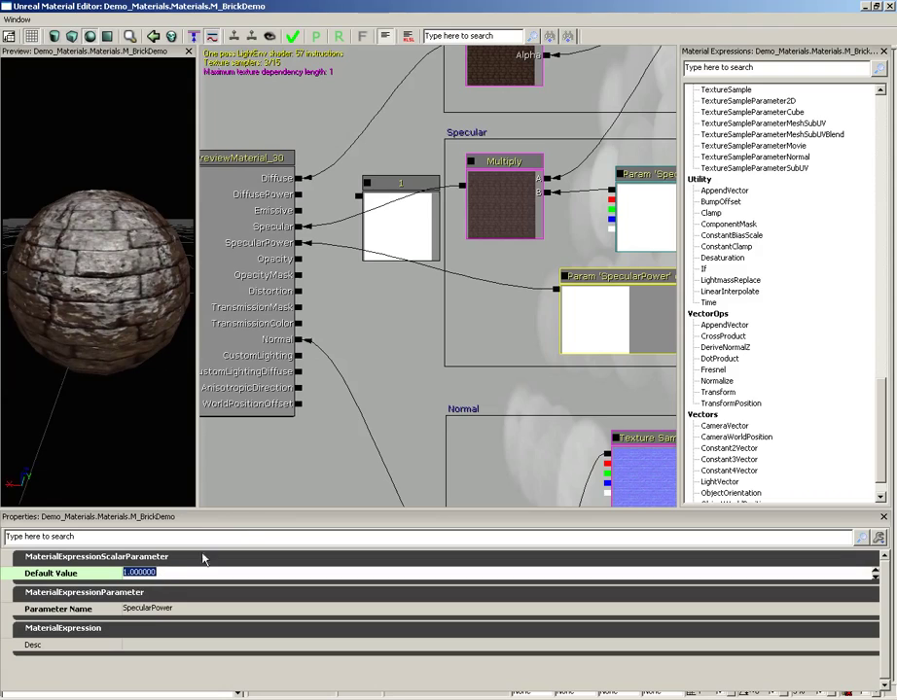
type("10")
key("Return")
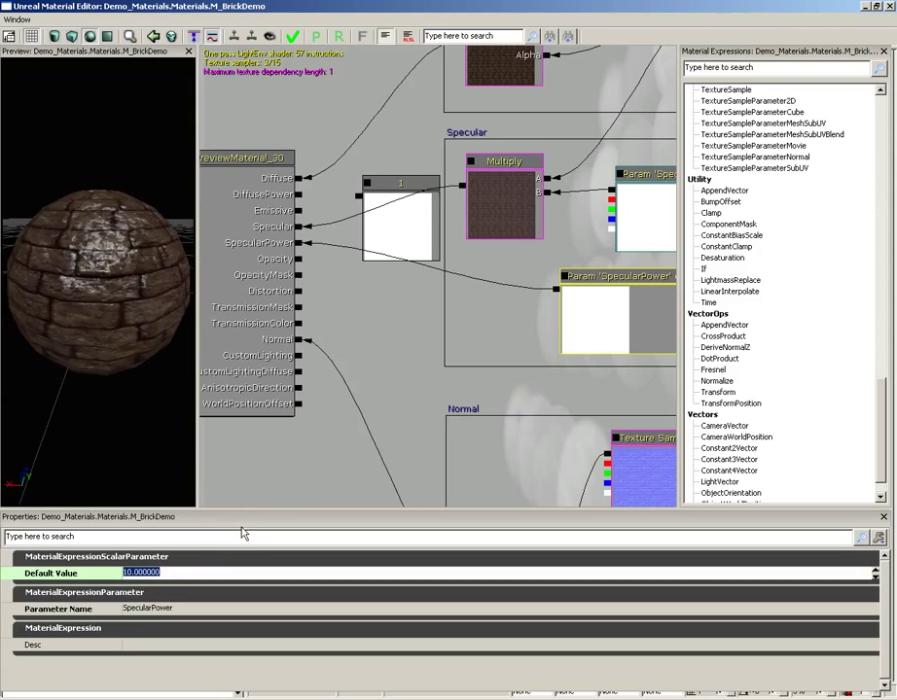
left_click_drag(116, 321, 105, 362)
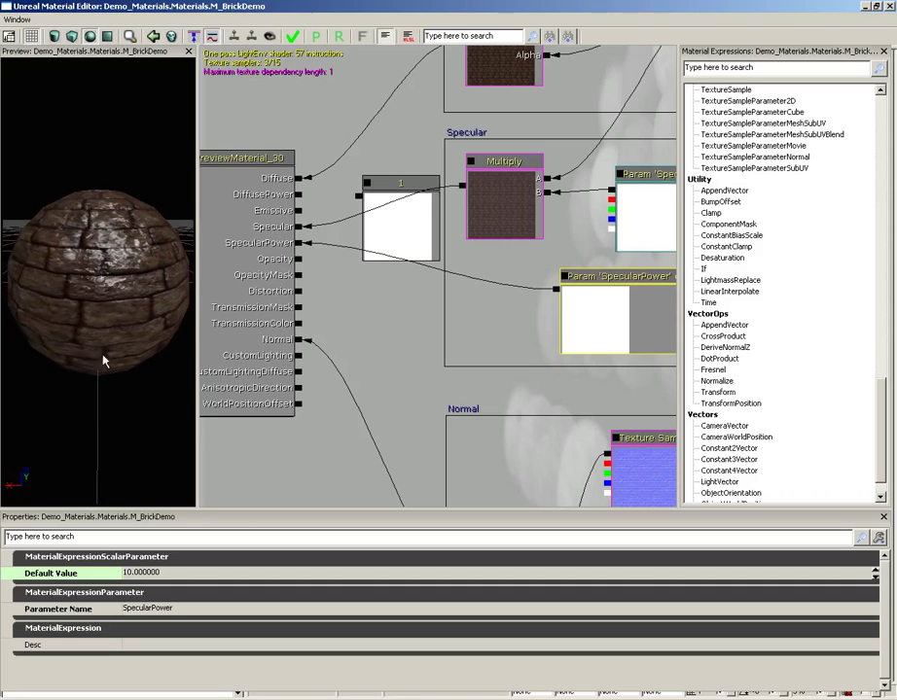
- Set the SpecularPower parameter's default value to 20 and examine the preview sphere under different lighting
left_click(241, 573)
type("20")
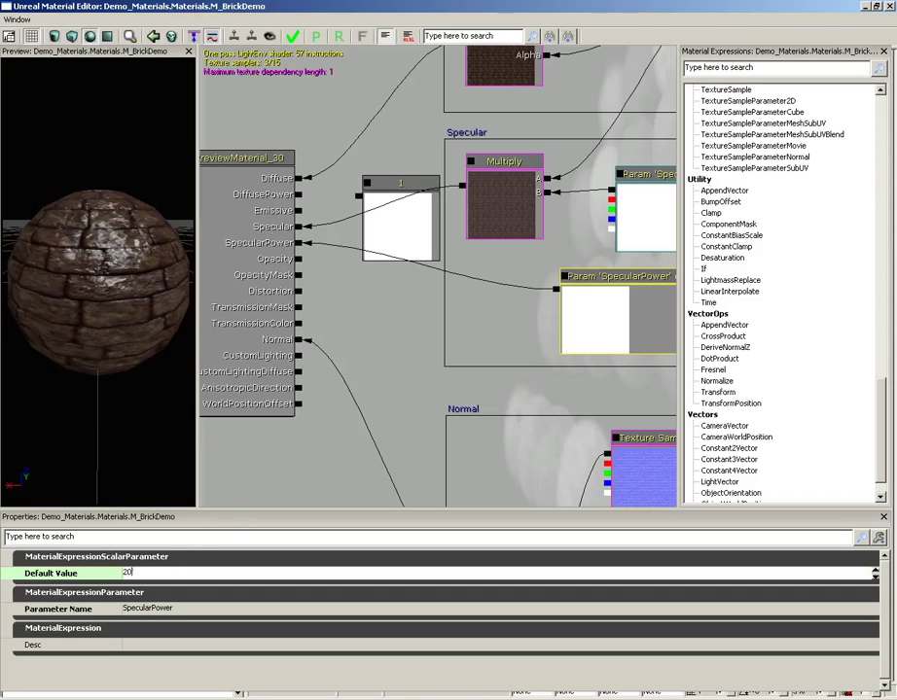
key("Return")
left_click_drag(89, 177, 58, 282)
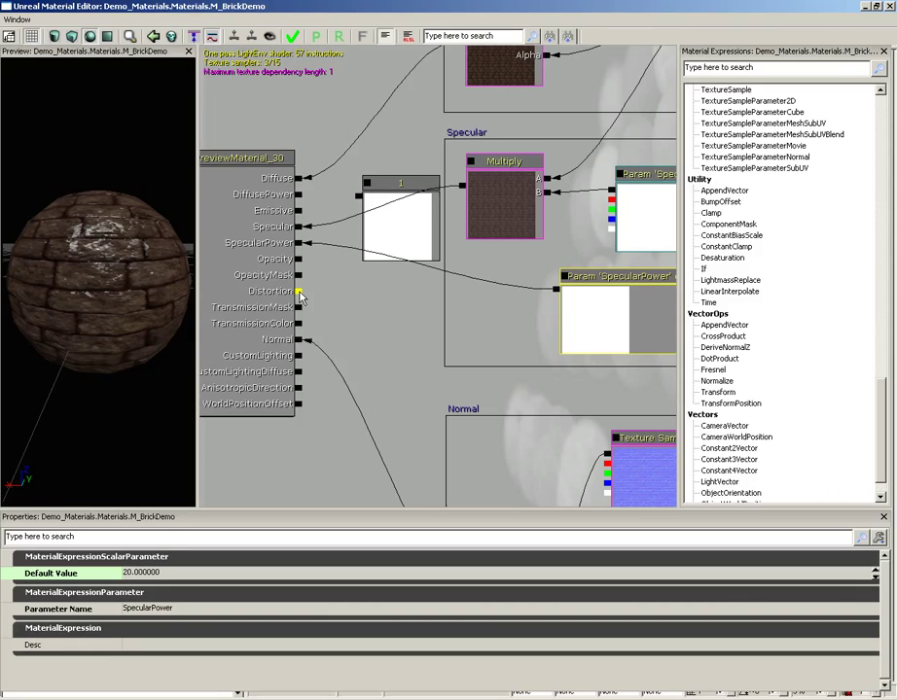
- Set the material's Blend Mode to BLEND_Additive and its Lighting Model to MLM_Unlit
left_click(212, 209)
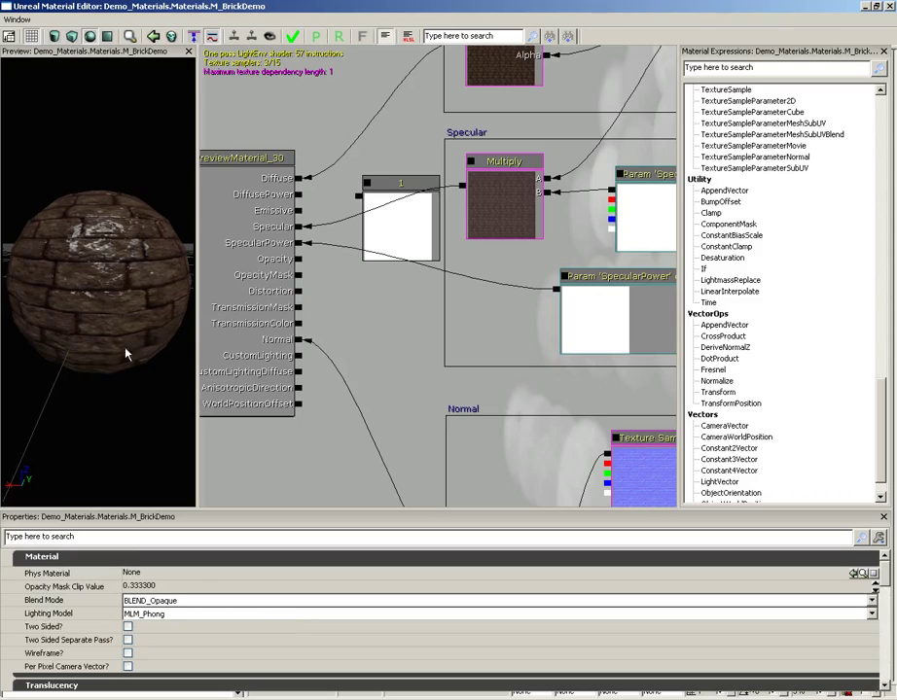
left_click_drag(92, 258, 182, 205)
left_click(175, 601)
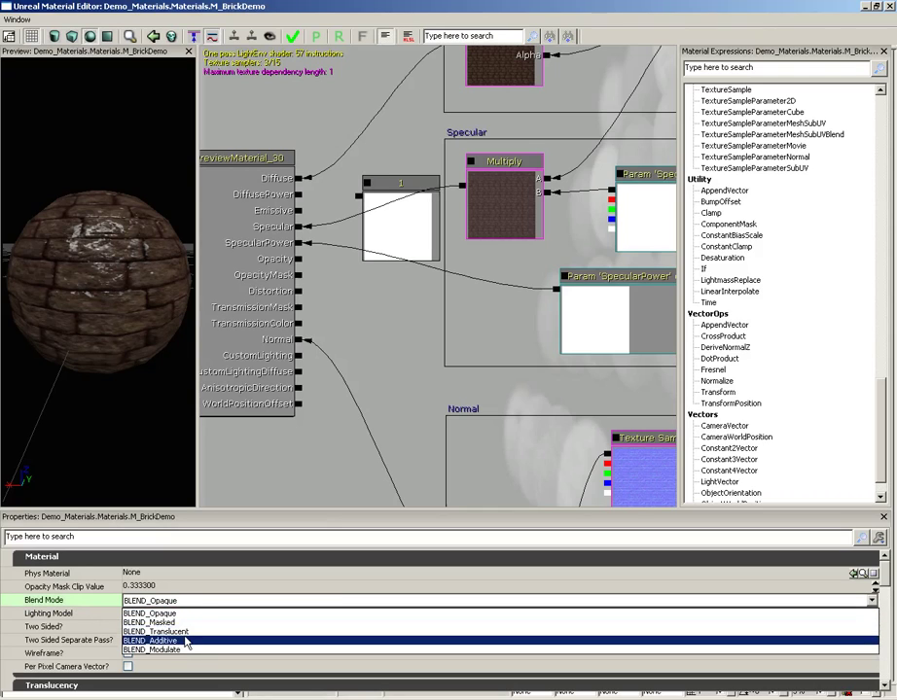
left_click(185, 642)
left_click_drag(117, 291, 102, 370)
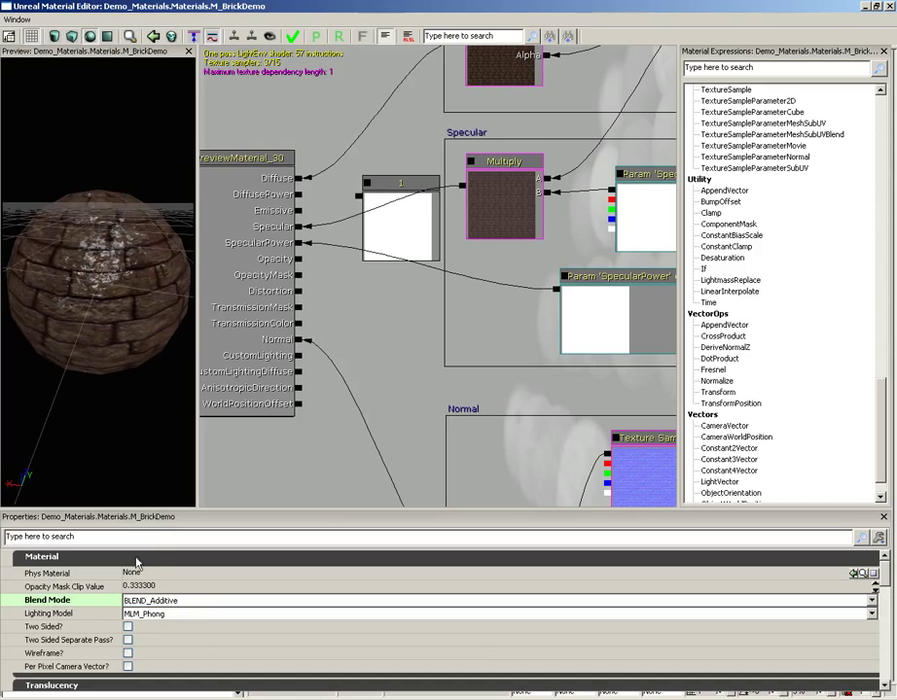
left_click(146, 614)
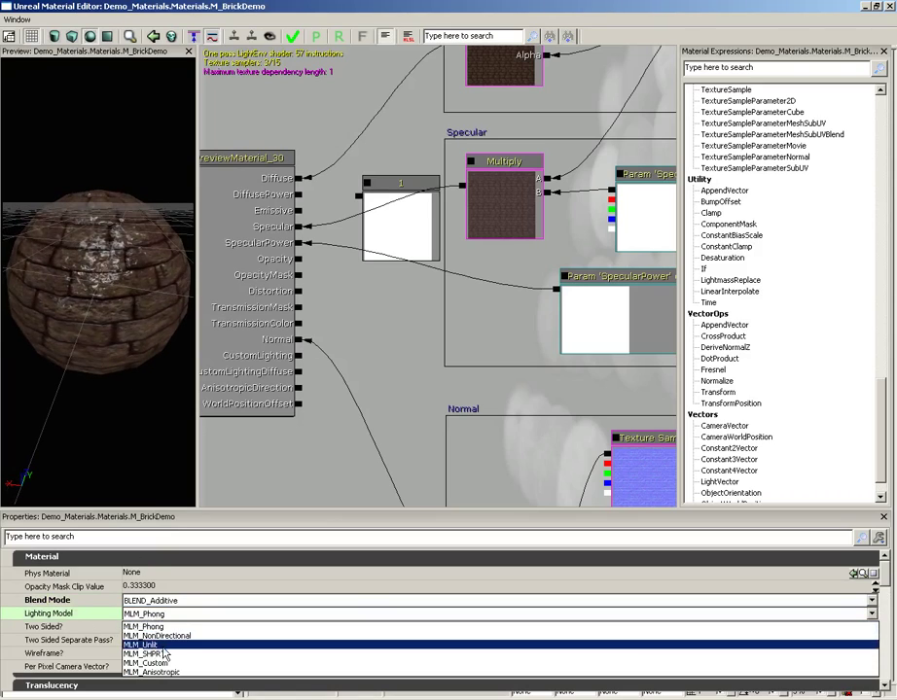
left_click(162, 644)
left_click_drag(114, 311, 93, 324)
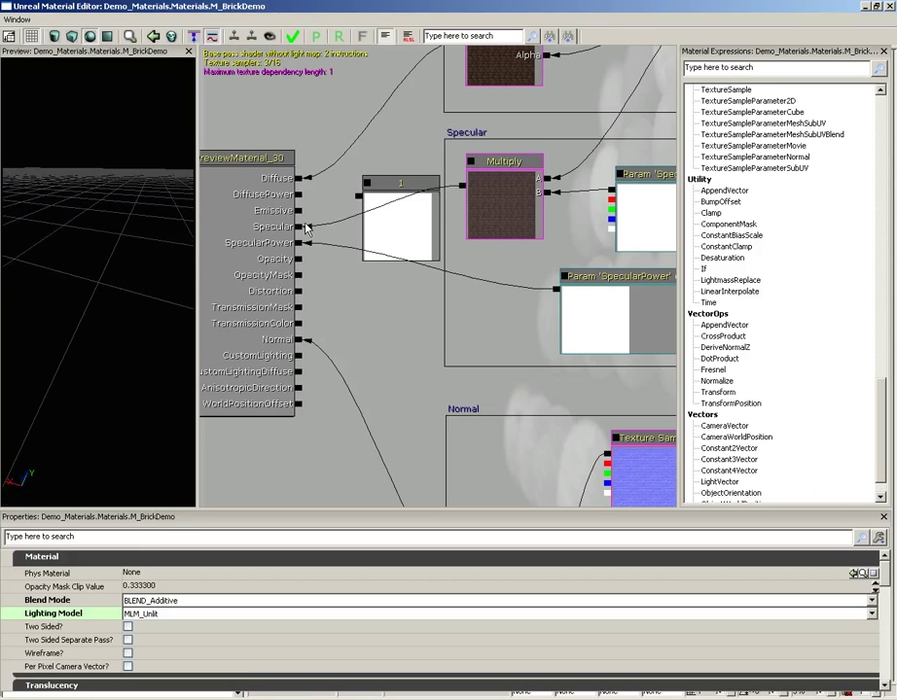
- Connect the Add expression in the Normal group to the material's Distortion input and inspect the distortion in the preview
left_click_drag(457, 457, 498, 380)
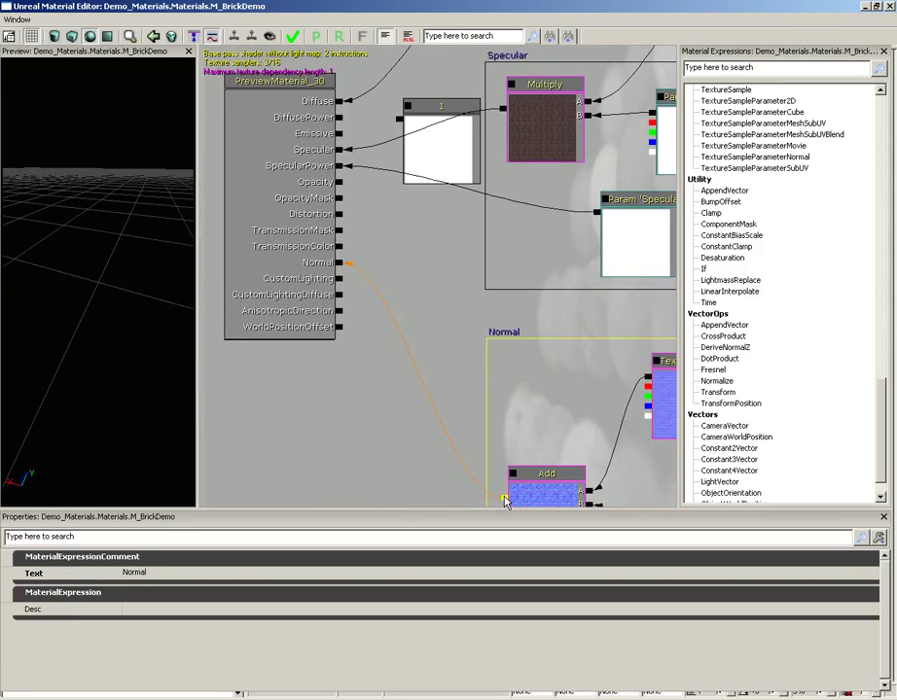
left_click_drag(504, 501, 342, 207)
left_click_drag(138, 214, 88, 278)
left_click_drag(113, 233, 120, 237)
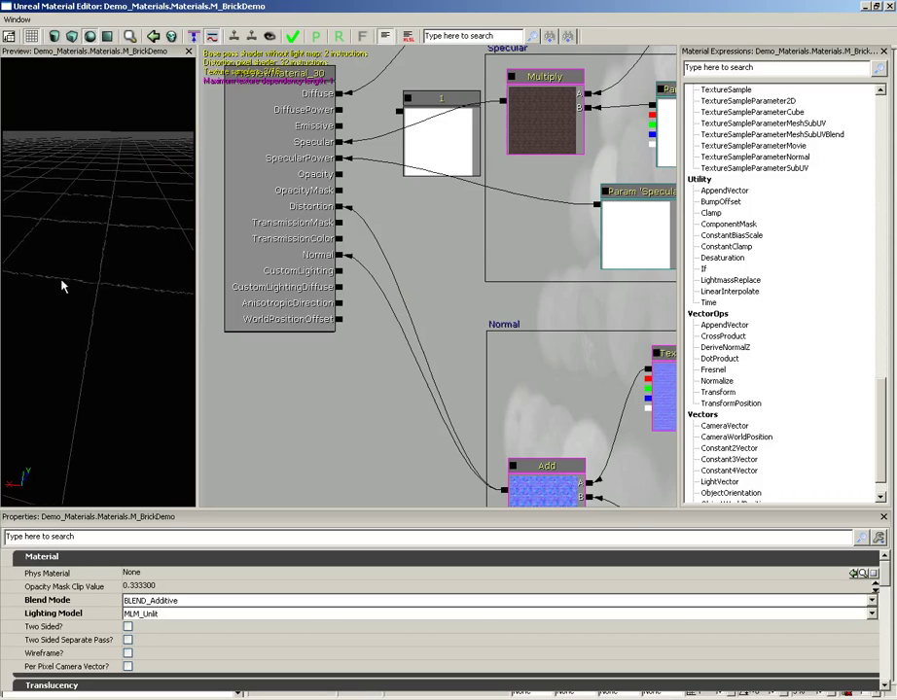
left_click_drag(88, 285, 34, 146)
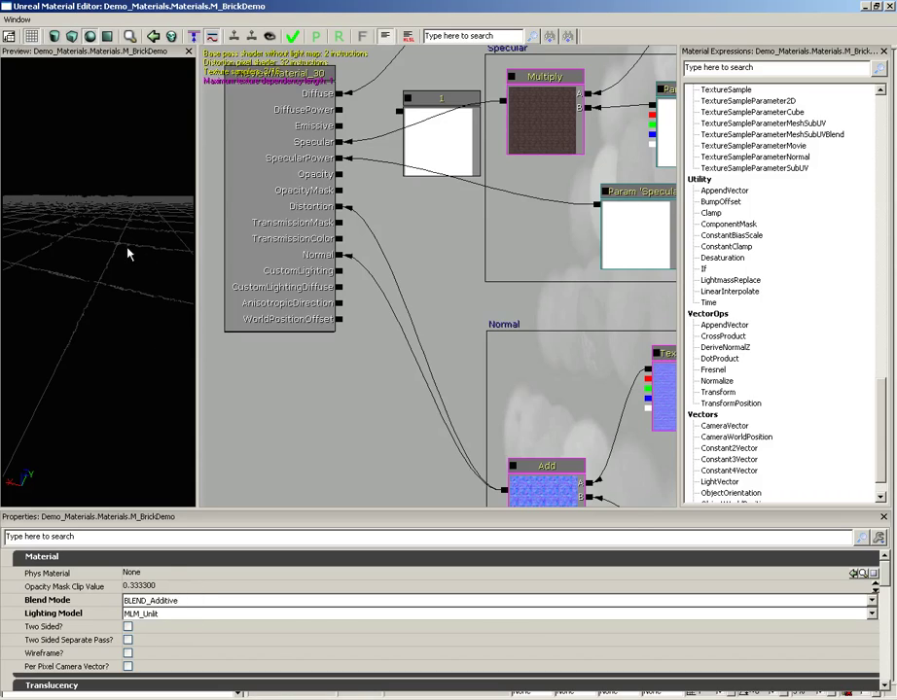
- Revert the material to BLEND_Opaque and MLM_Phong and disconnect its Distortion input
left_click(170, 601)
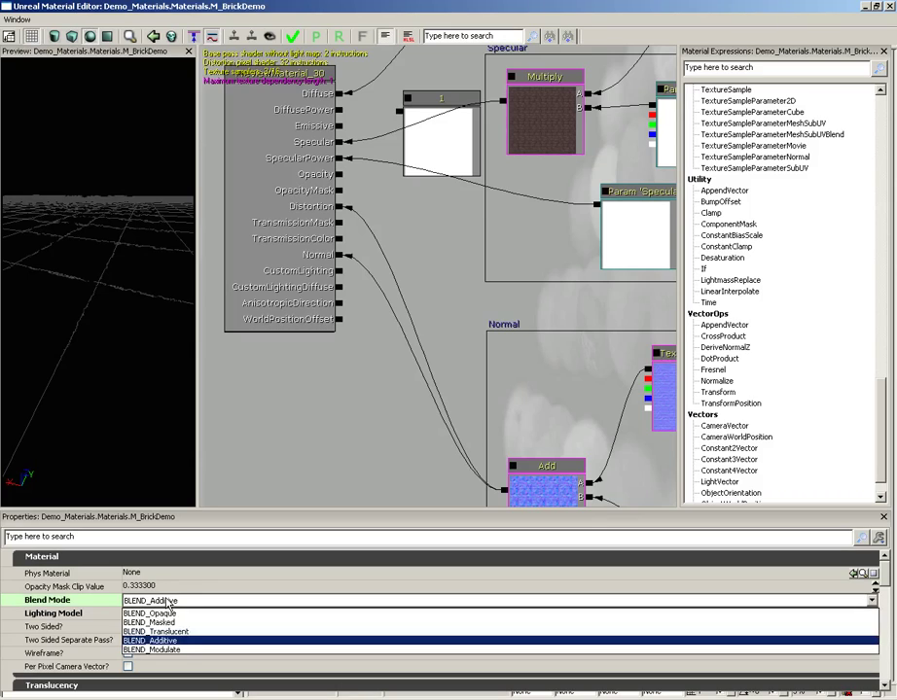
left_click(156, 614)
left_click(171, 614)
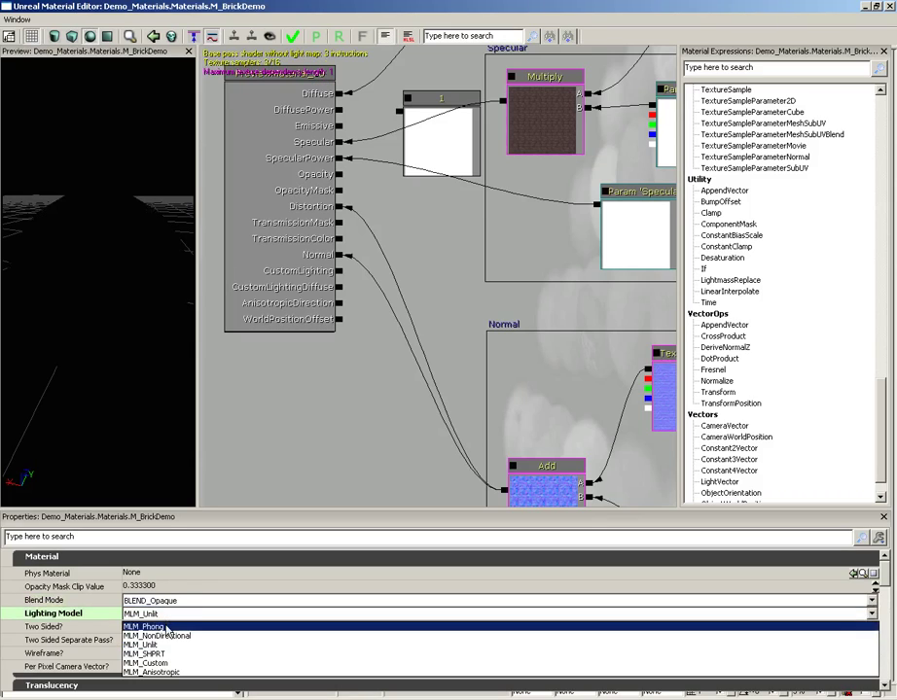
left_click(165, 627)
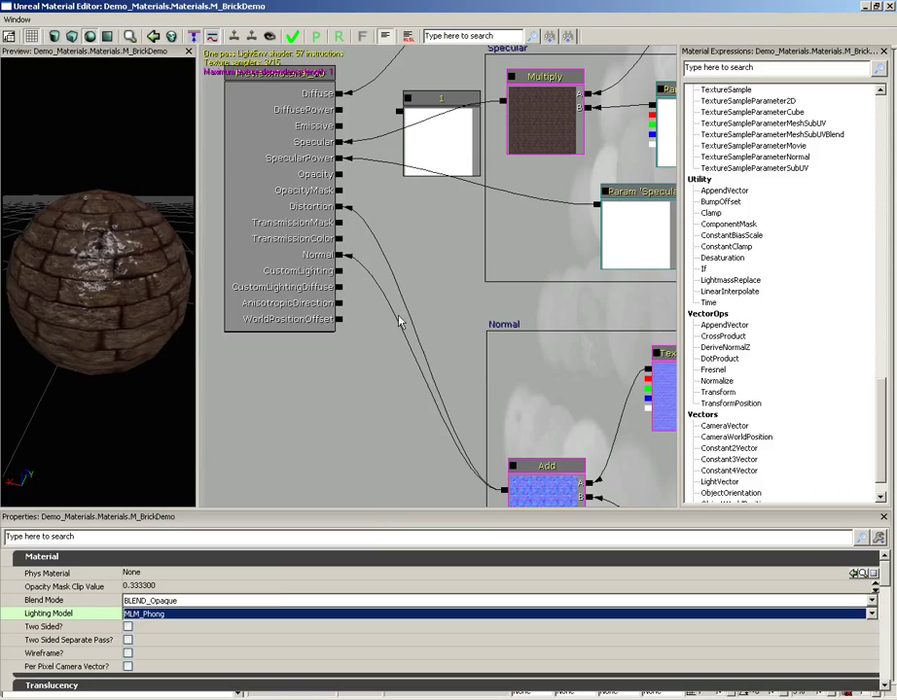
left_click(338, 207, "alt")
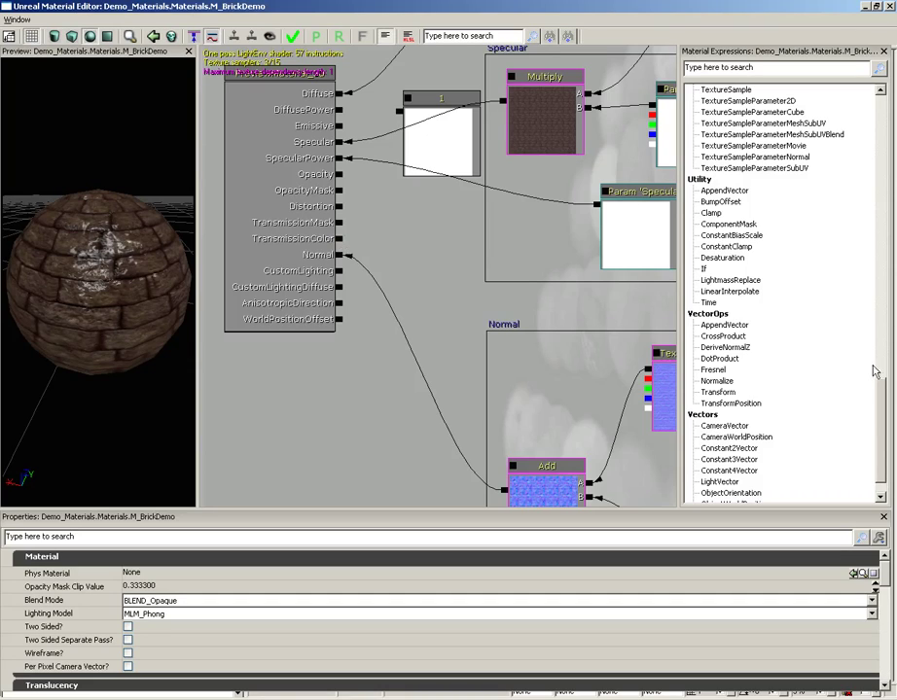
- Add a VectorParameter expression beside the material node and set its default value to a red of about (0.875, 0.0033, 0.0033)
left_click_drag(882, 413, 882, 282)
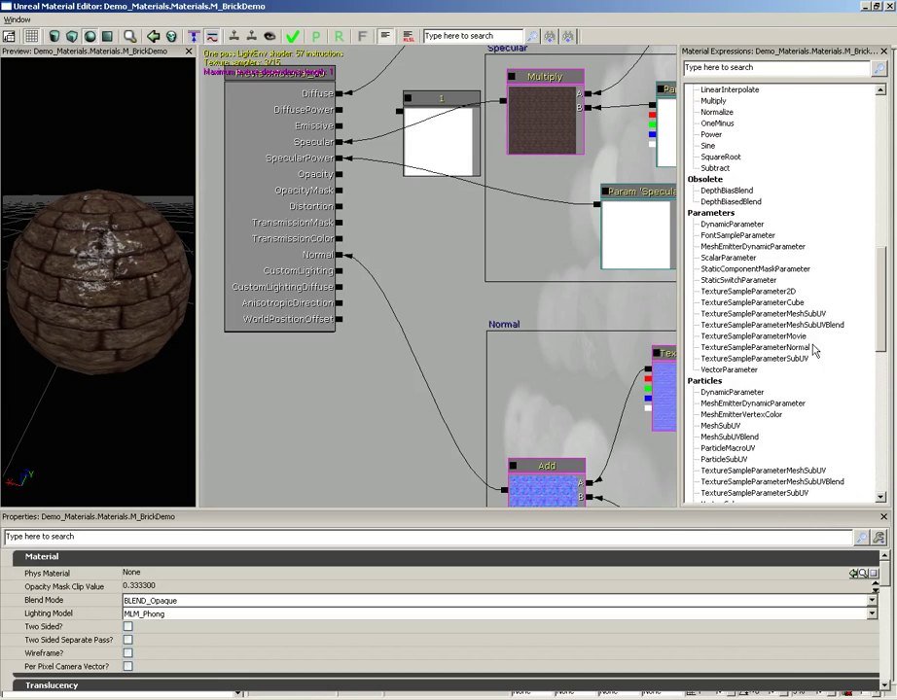
left_click(434, 243)
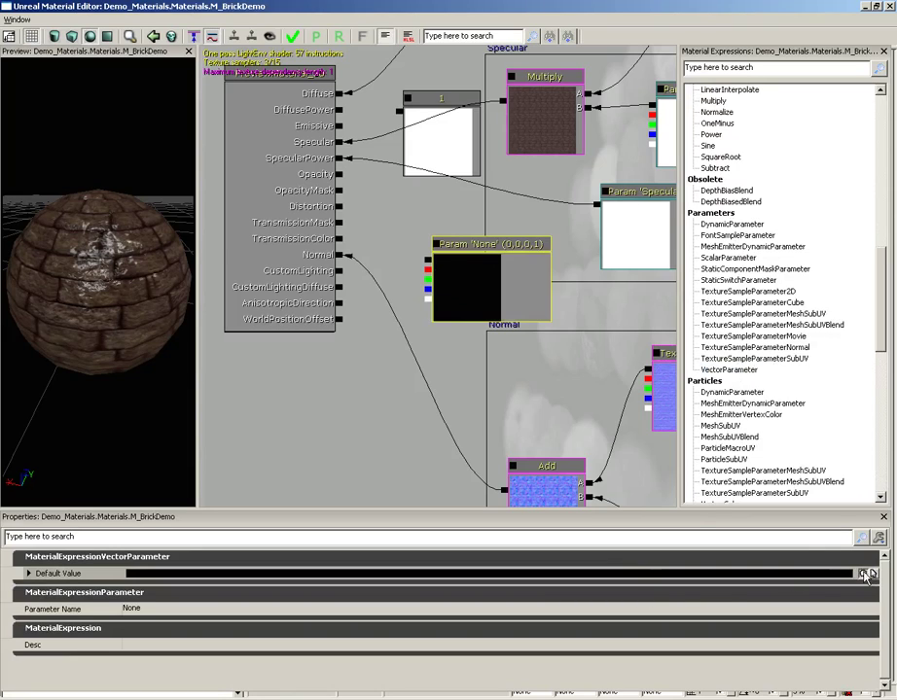
double_click(504, 302)
left_click(167, 65)
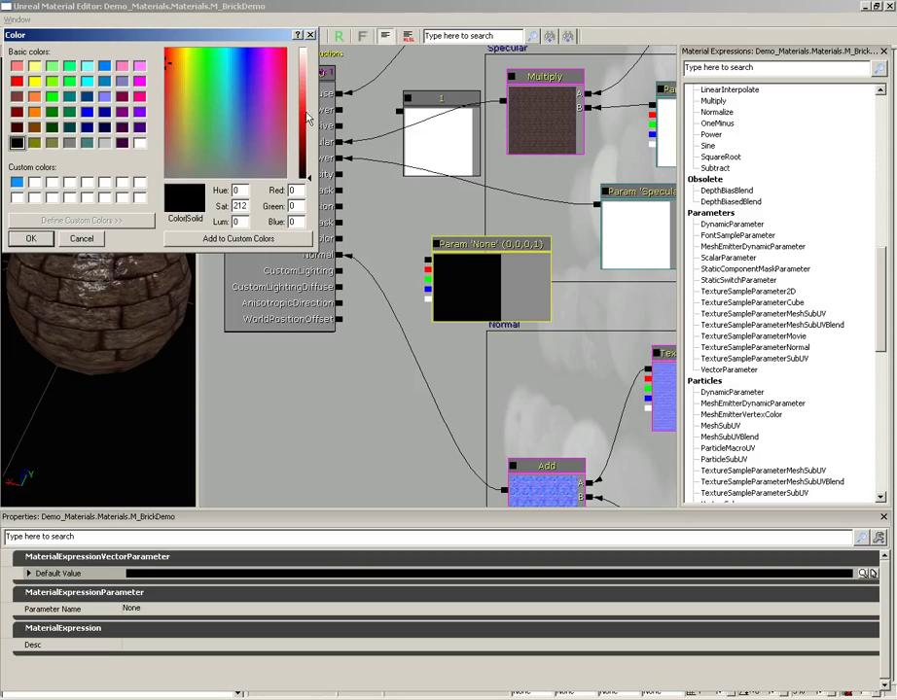
left_click(303, 112)
left_click(30, 238)
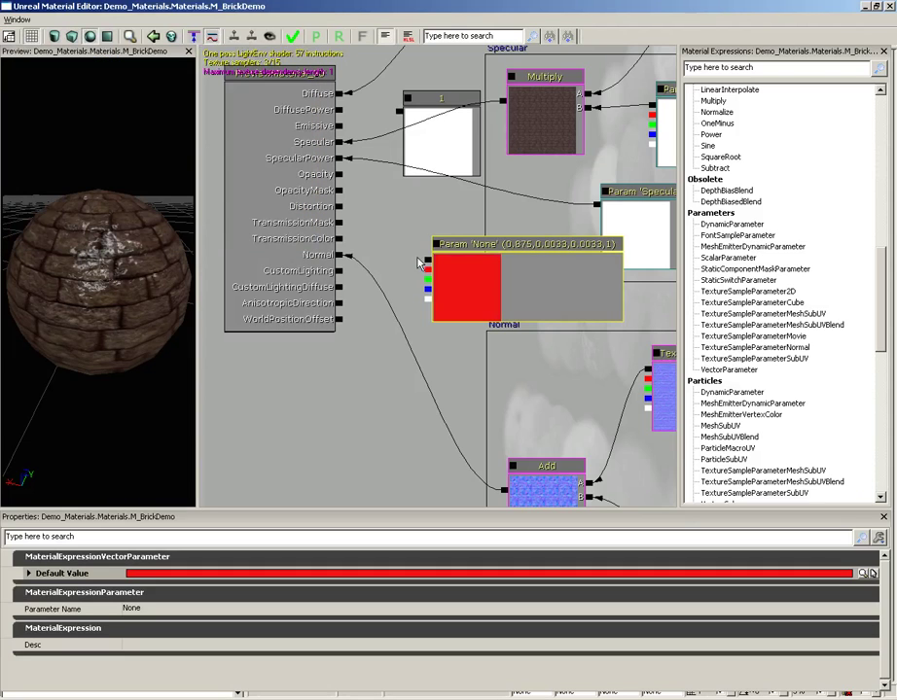
- Connect the red vector parameter to the TransmissionColor input, inspect the preview sphere, and move the parameter node slightly lower in the graph
left_click(421, 260)
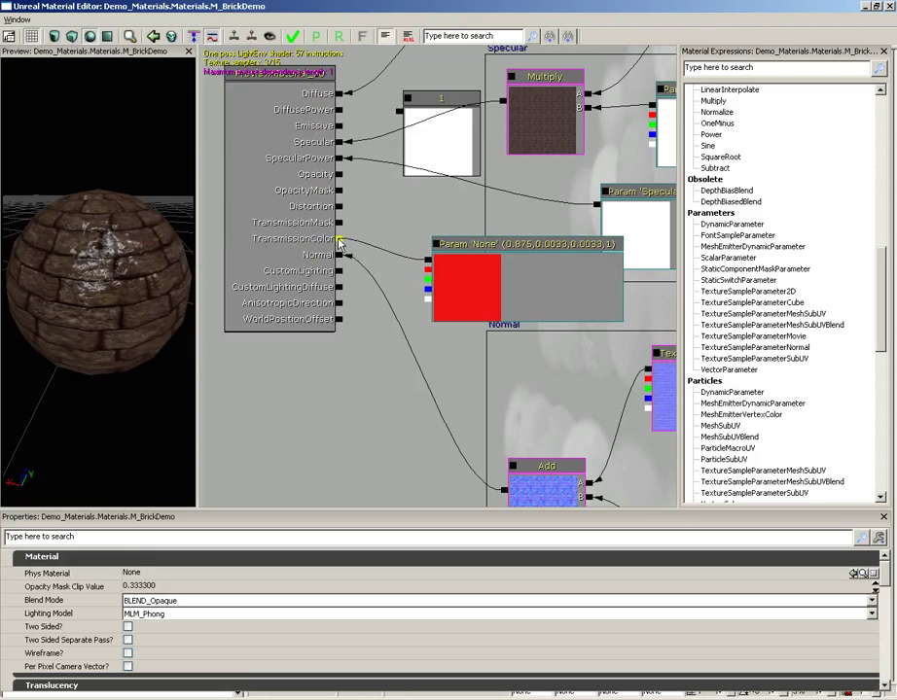
left_click_drag(339, 239, 429, 258)
left_click_drag(178, 319, 87, 243)
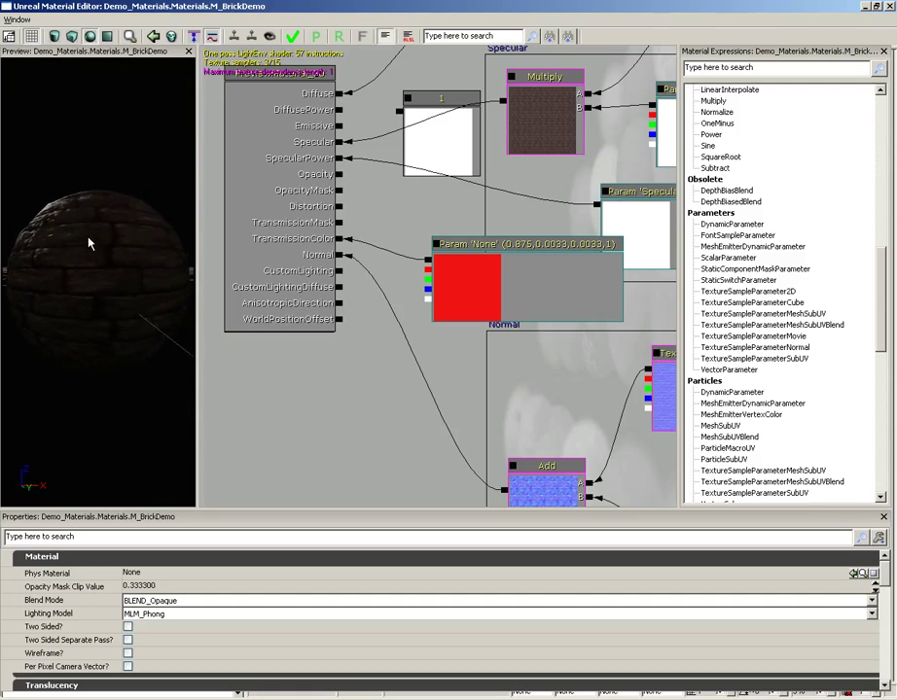
left_click_drag(483, 267, 494, 296)
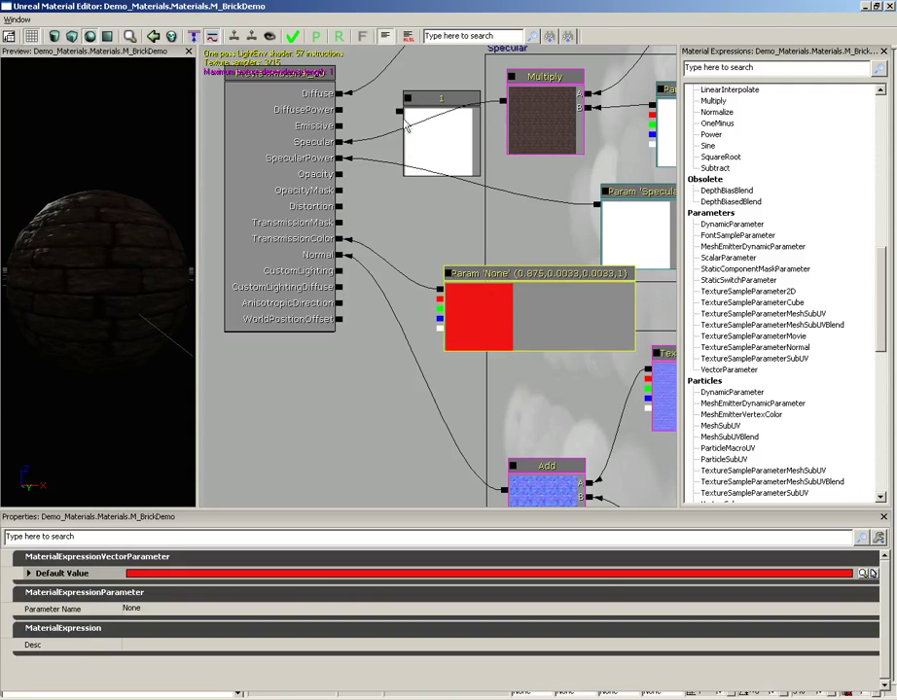
- Connect the constant 1 expression to the material's TransmissionMask input and inspect the red light transmission on the preview sphere from several angles
left_click_drag(402, 114, 339, 224)
left_click_drag(89, 191, 78, 250)
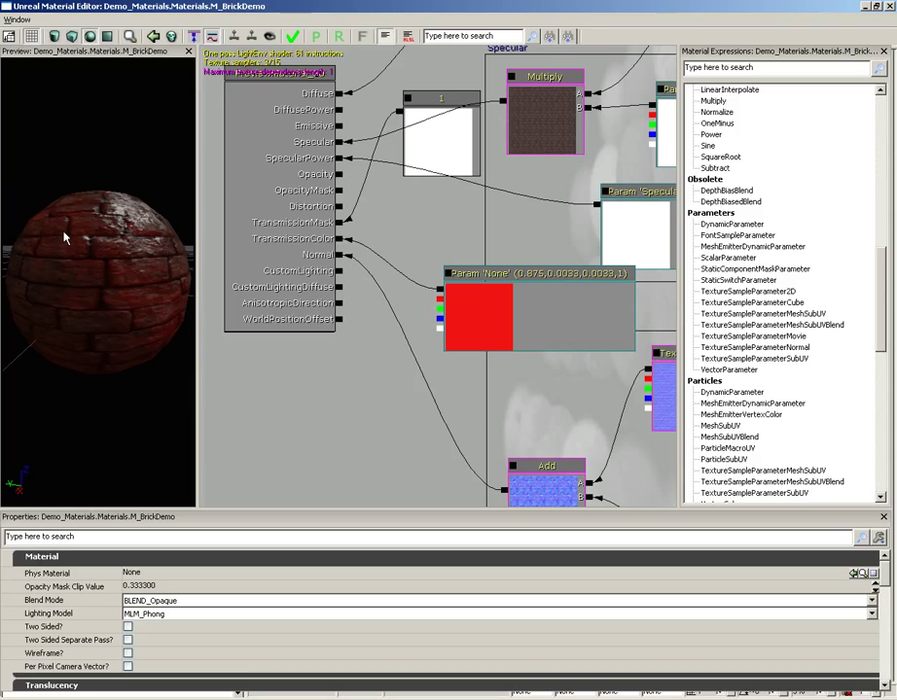
left_click_drag(80, 240, 48, 140)
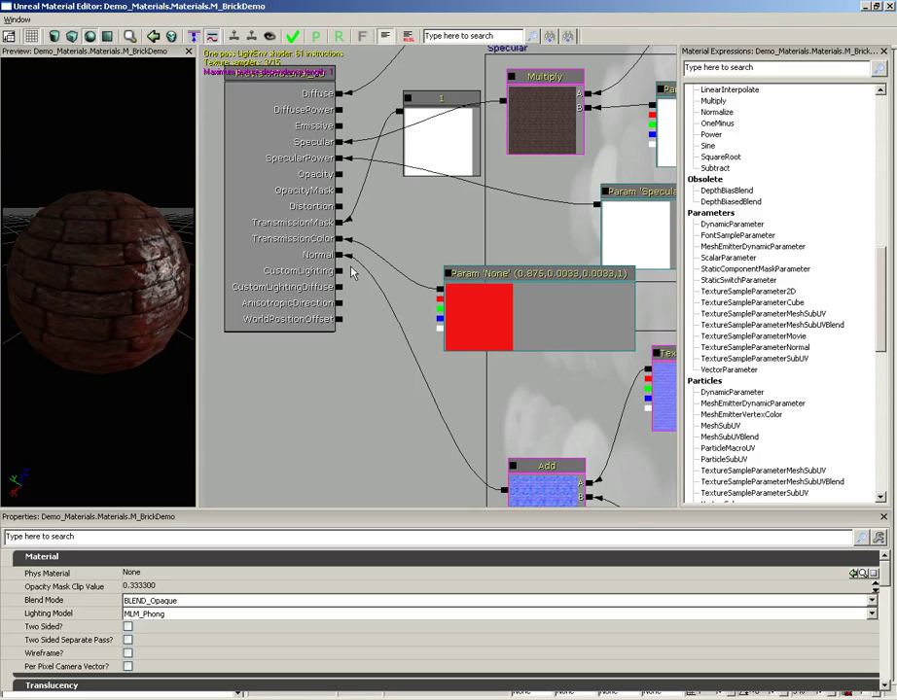
left_click_drag(368, 340, 372, 272)
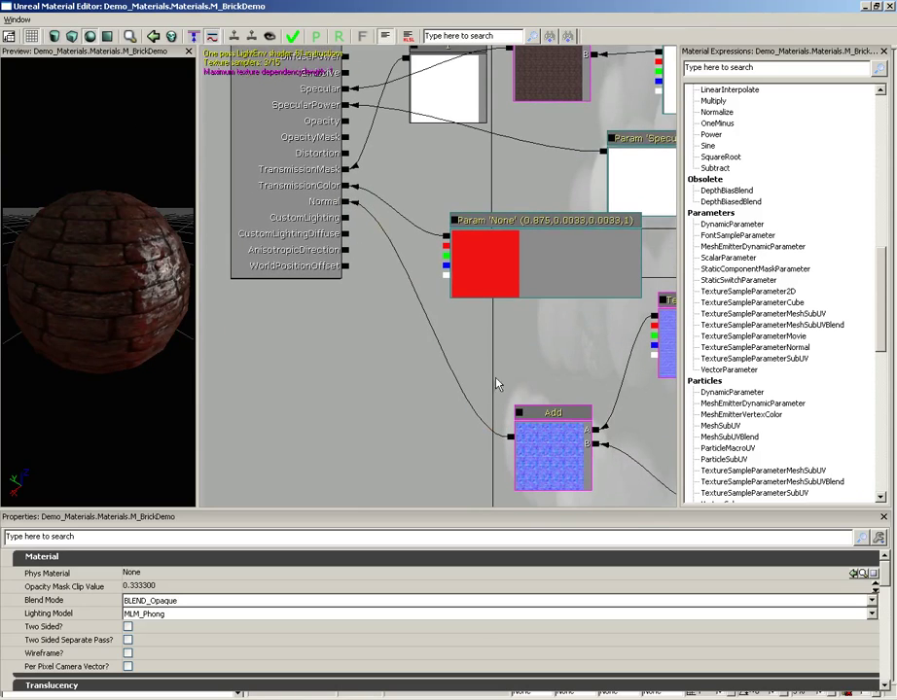
left_click_drag(185, 304, 66, 238)
- Delete the red vector parameter and break the constant 1 expression's link to the TransmissionMask input
left_click(475, 274)
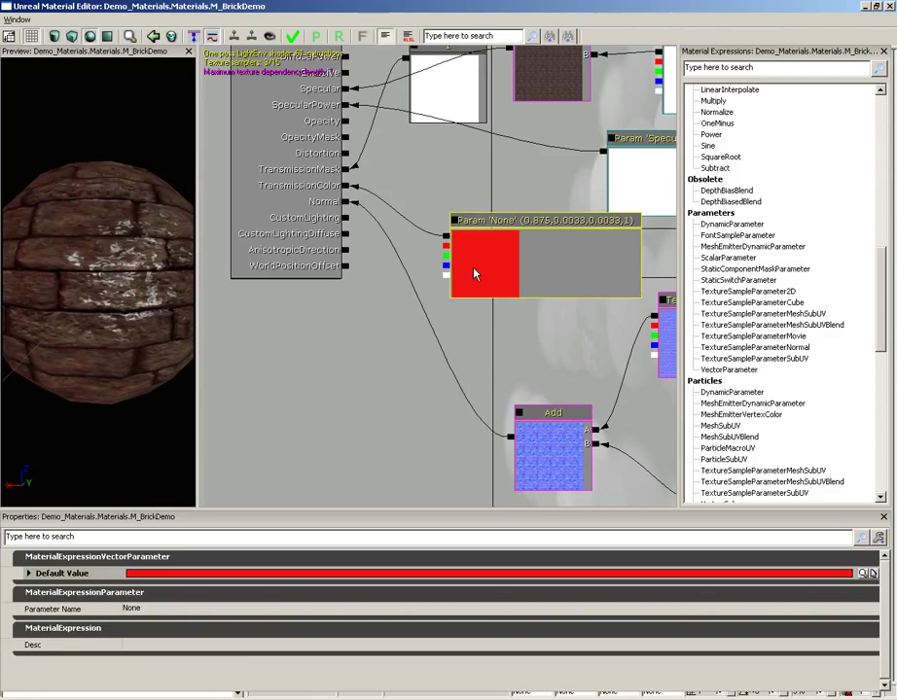
key("Delete")
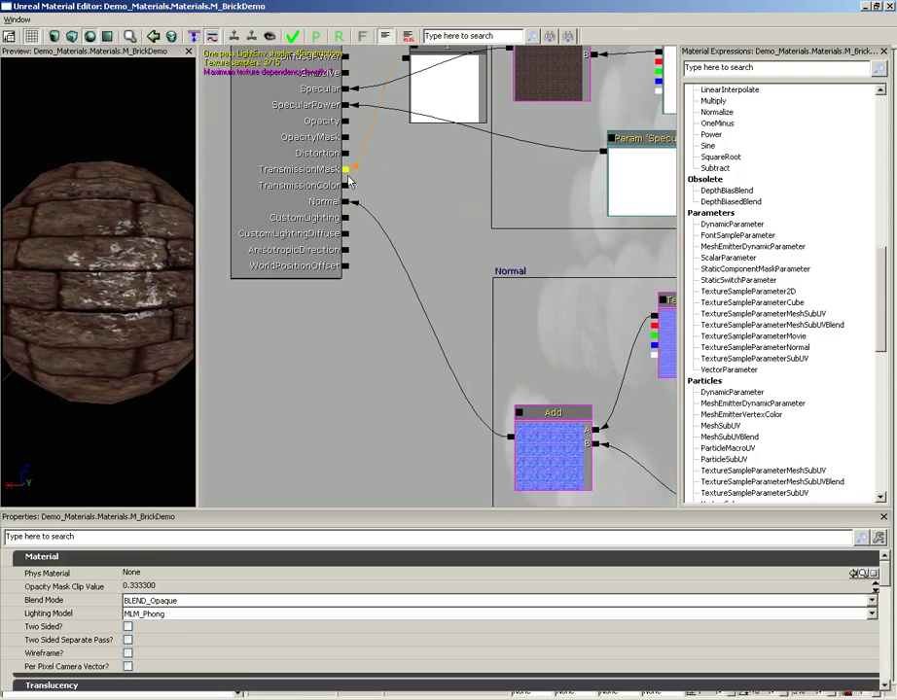
left_click_drag(425, 238, 434, 245)
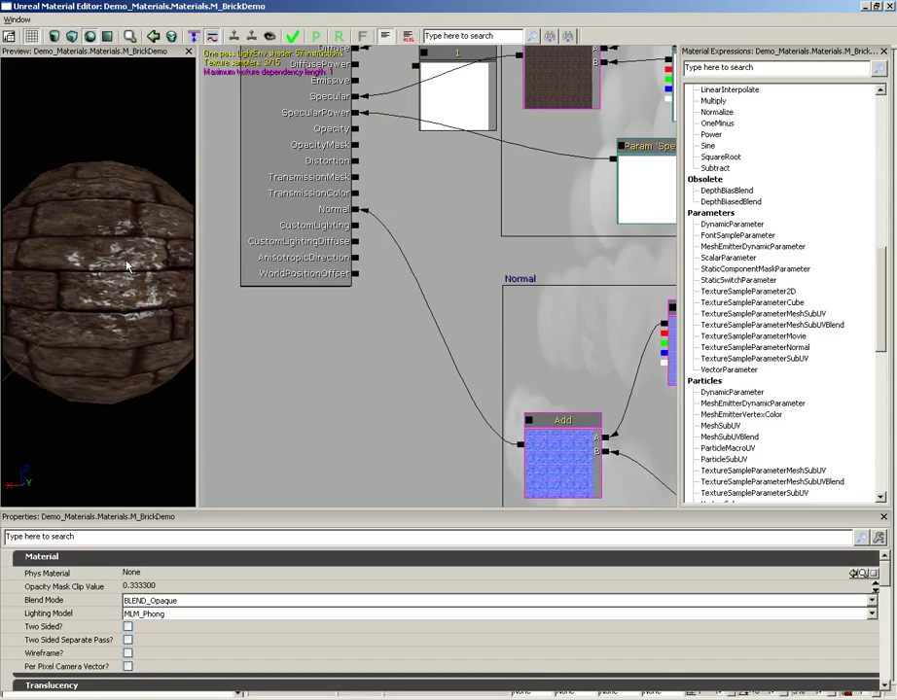
- Disconnect the Normal input to examine the preview sphere's flat lighting, and reconnect the Add expression to Normal to compare
left_click(356, 211, "alt")
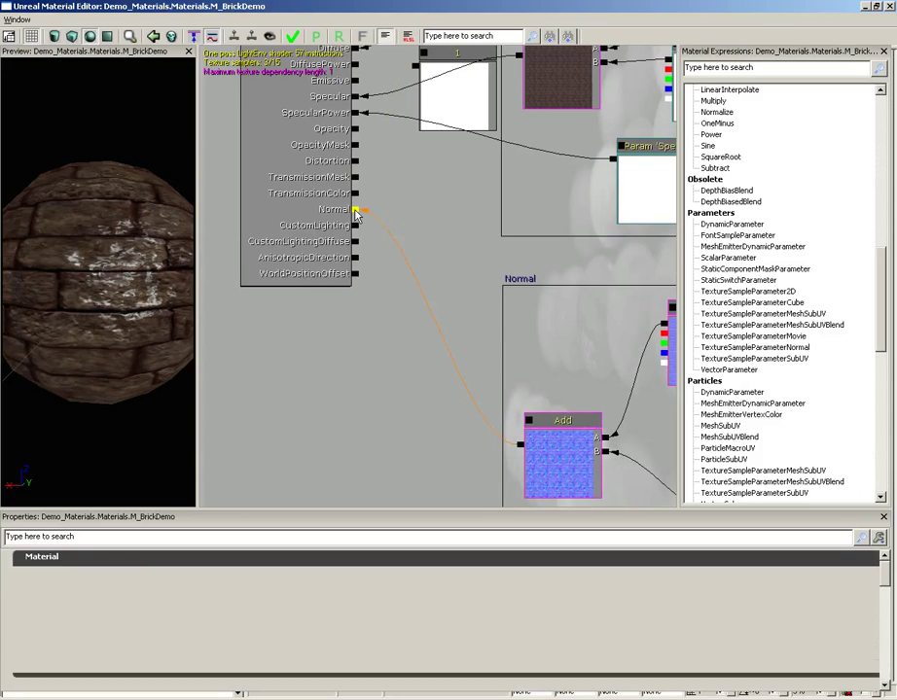
left_click_drag(90, 202, 28, 215)
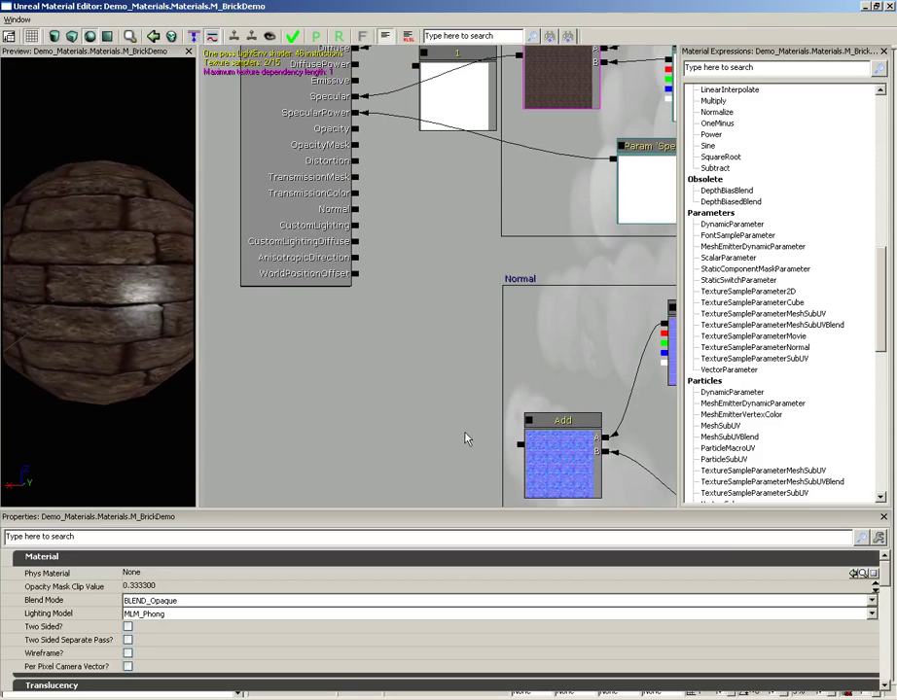
left_click_drag(520, 445, 356, 210)
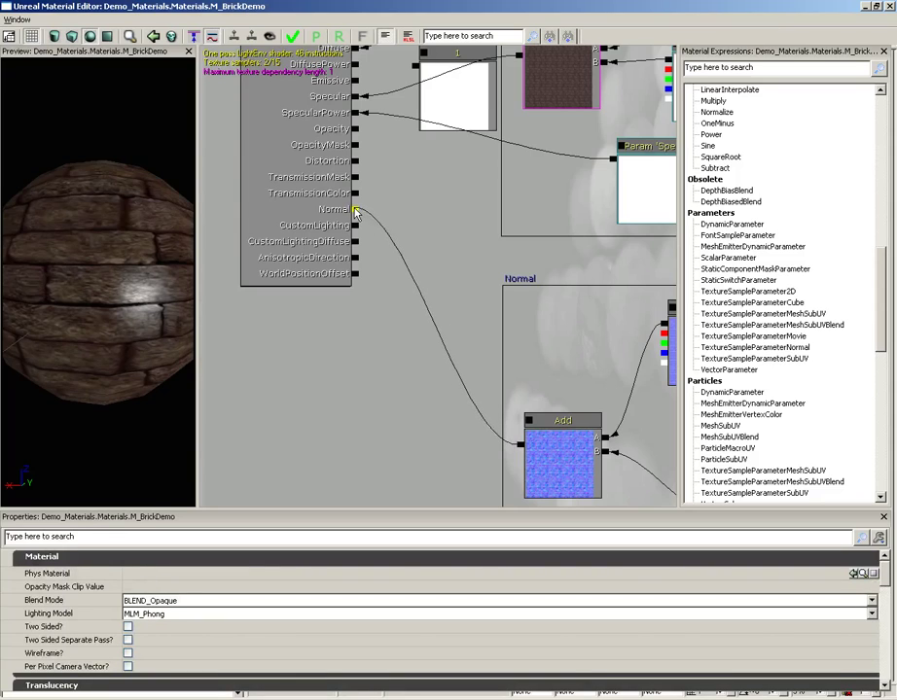
left_click_drag(107, 224, 125, 254)
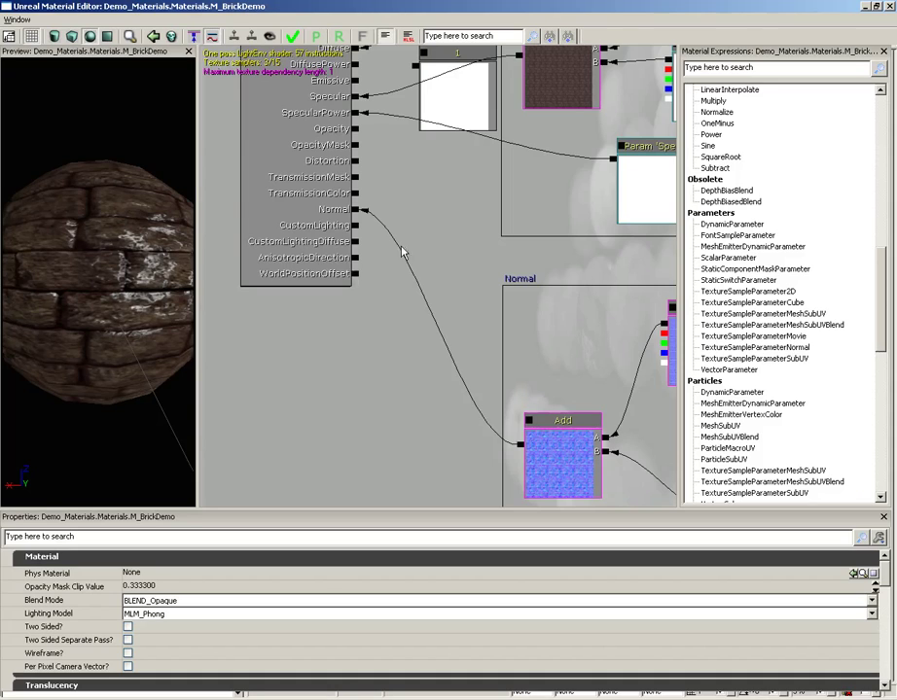
left_click_drag(416, 222, 424, 287)
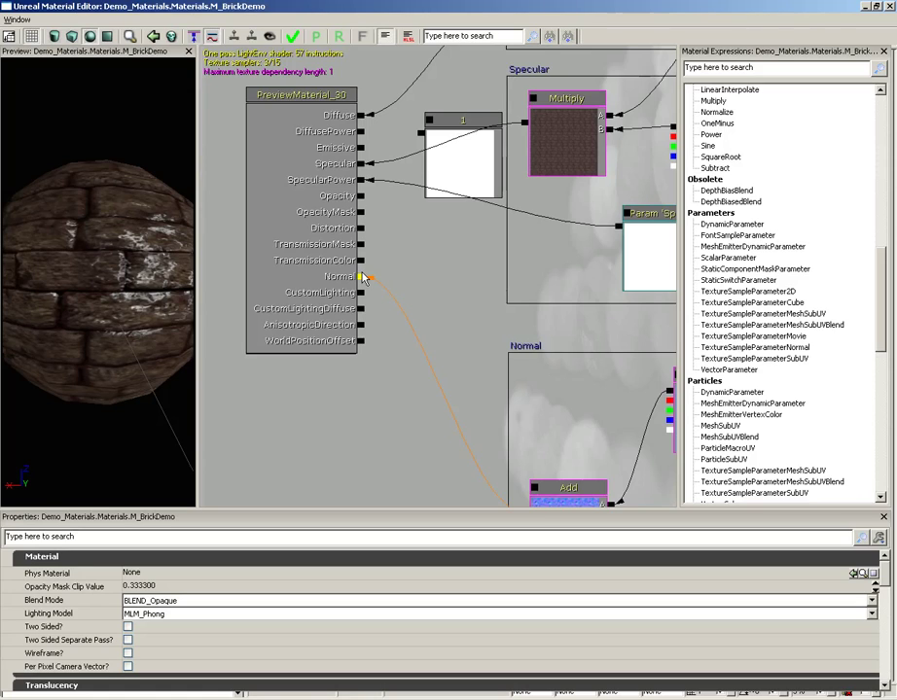
scroll(410, 326, "down", 3)
scroll(410, 320, "up", 2)
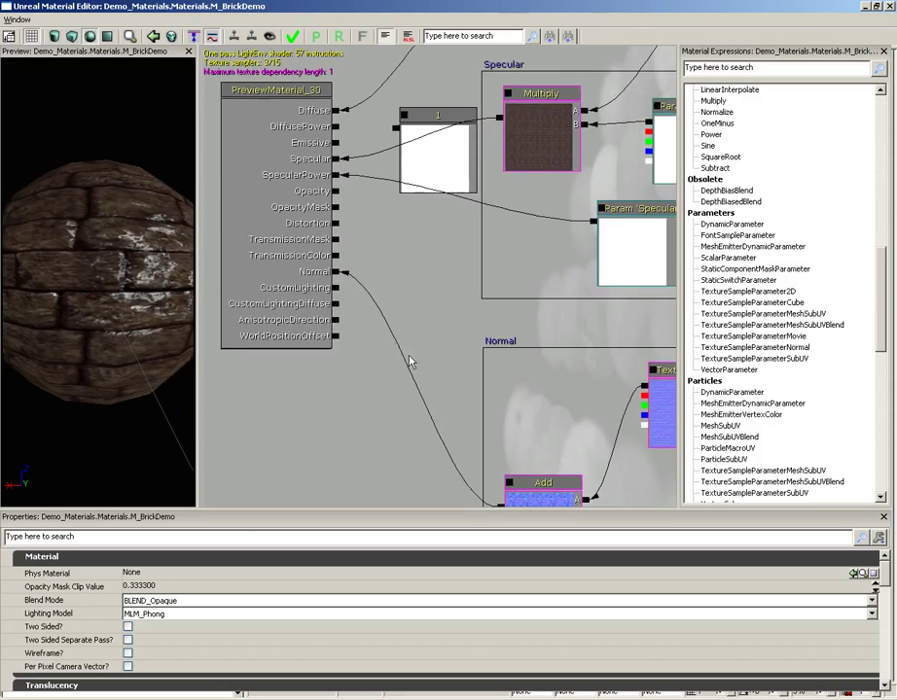
left_click_drag(406, 276, 409, 301)
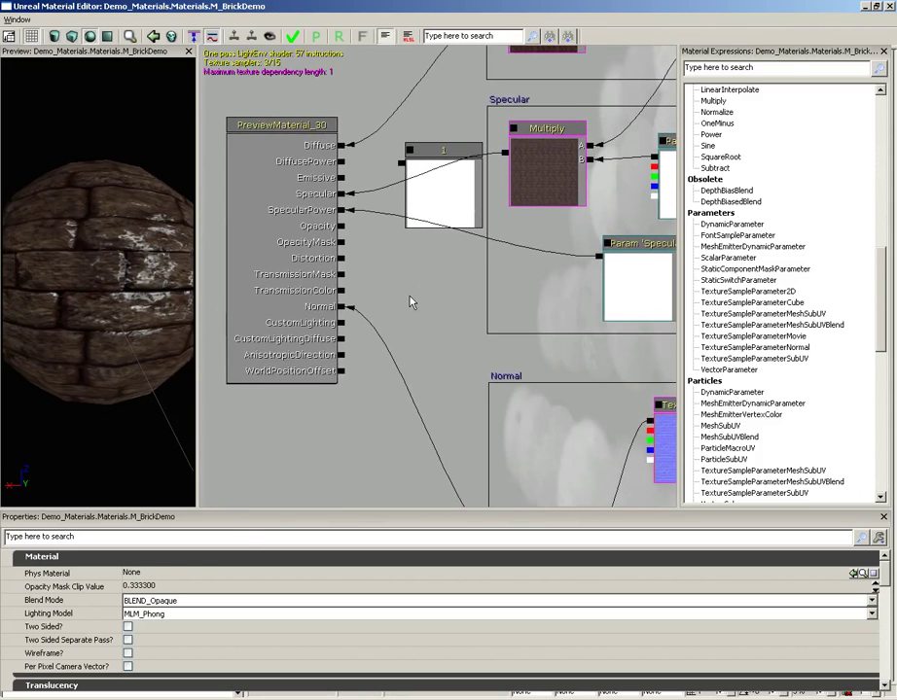